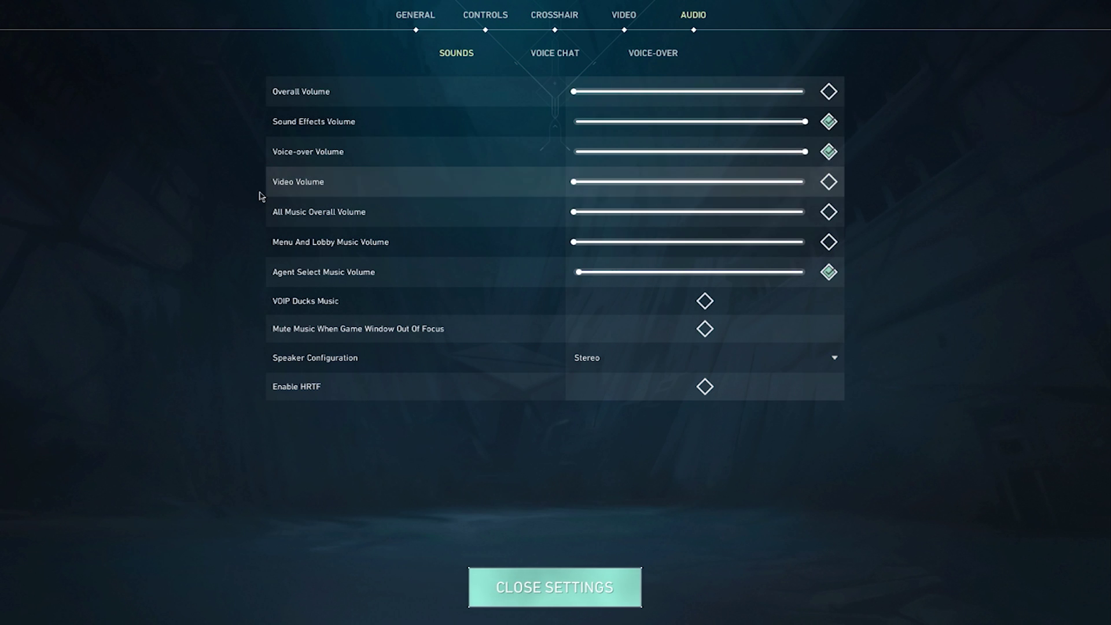
# Step: Review the Voice Chat and Voice-Over audio settings in the game
pyautogui.click(558, 54)
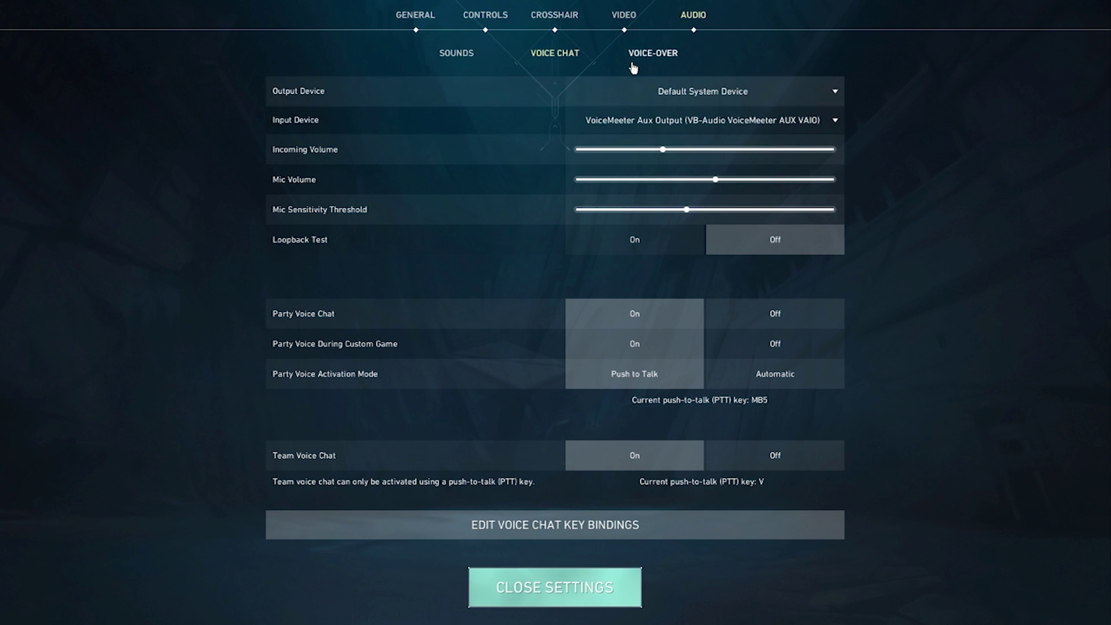
pyautogui.click(652, 55)
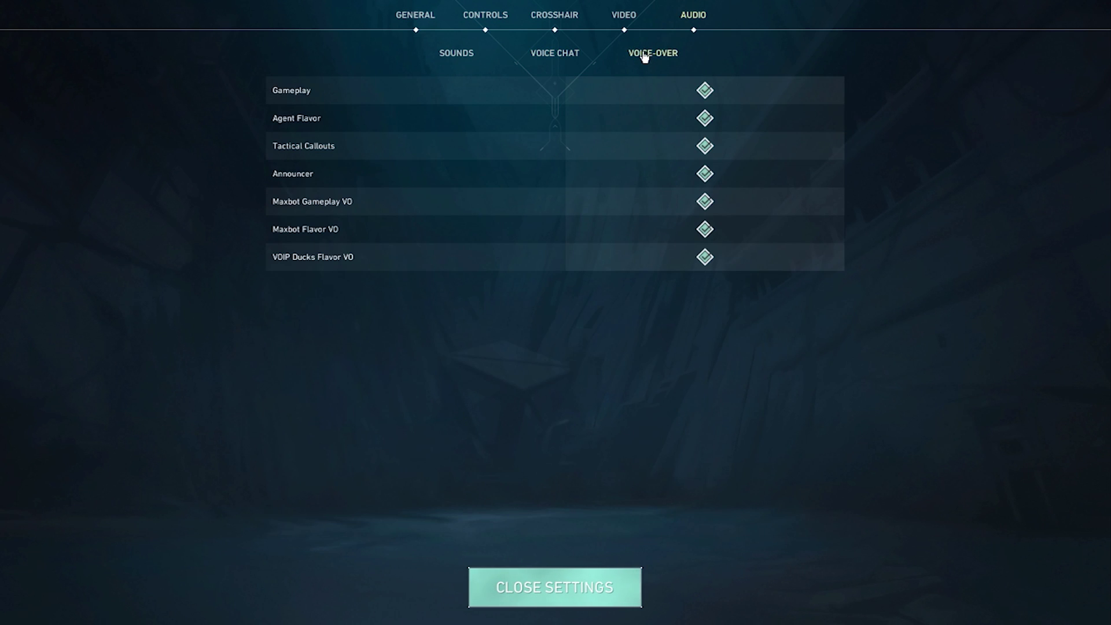
pyautogui.click(550, 50)
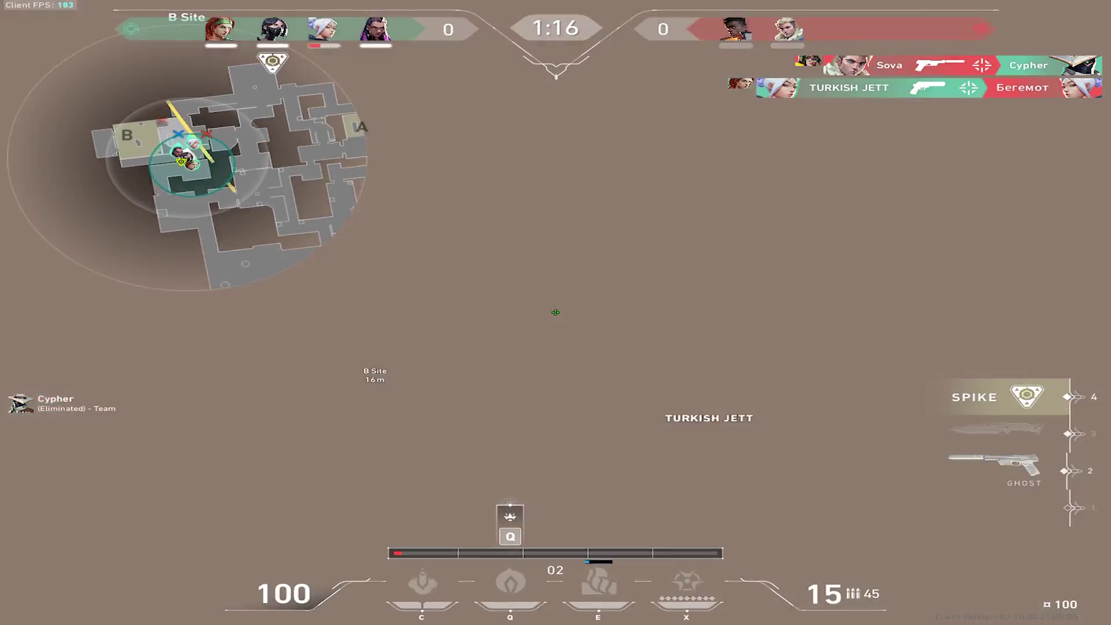
pyautogui.press('w')
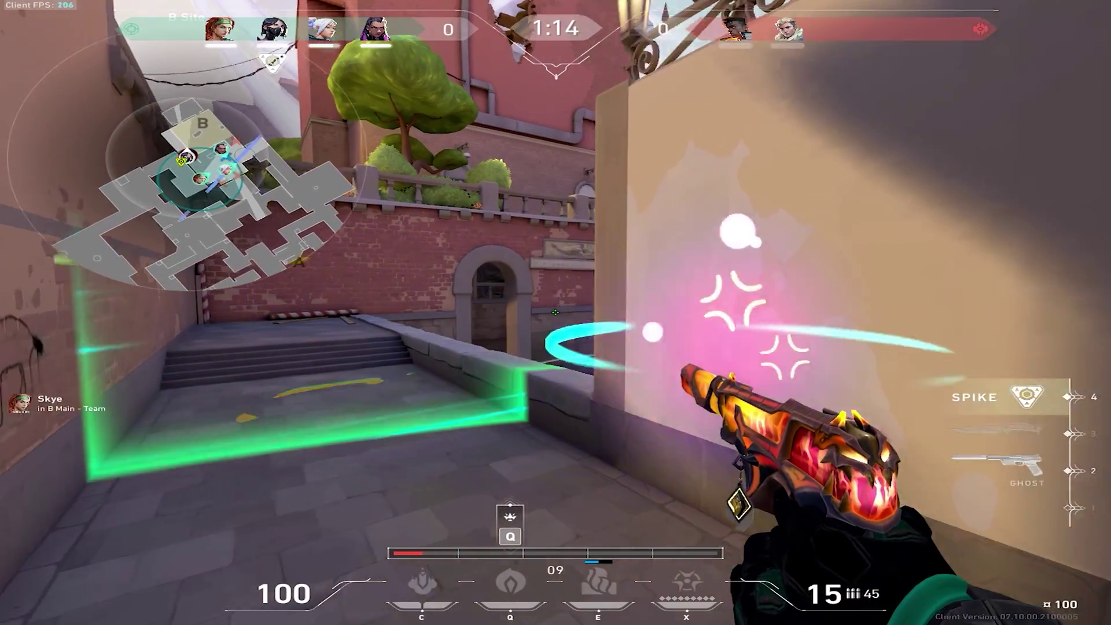
pyautogui.press('w')
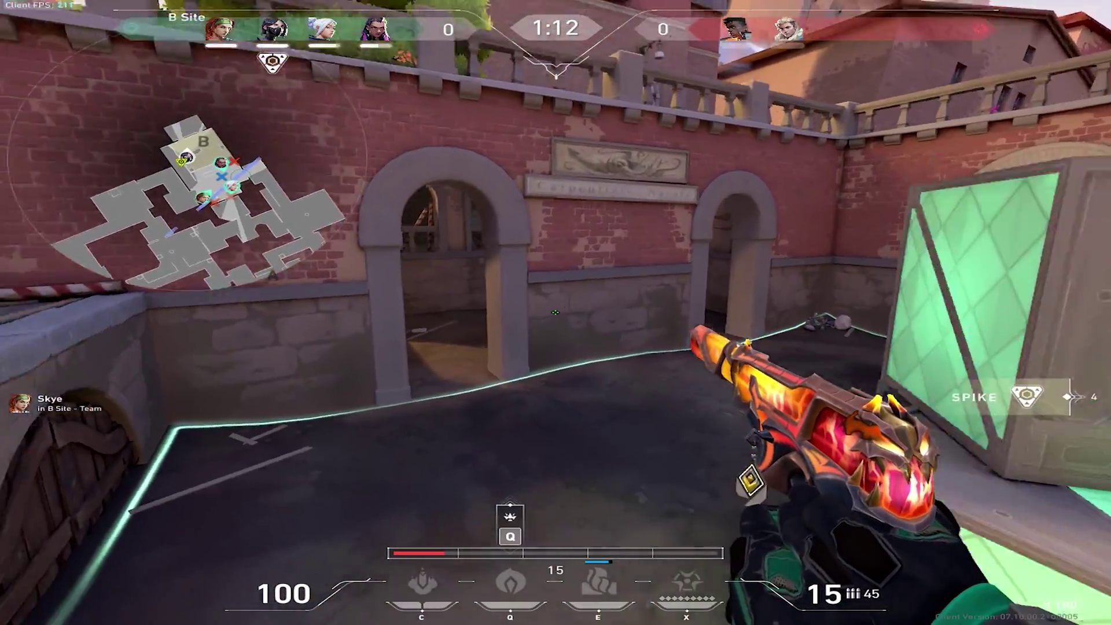
pyautogui.click(556, 312)
pyautogui.press('4')
pyautogui.click(556, 312)
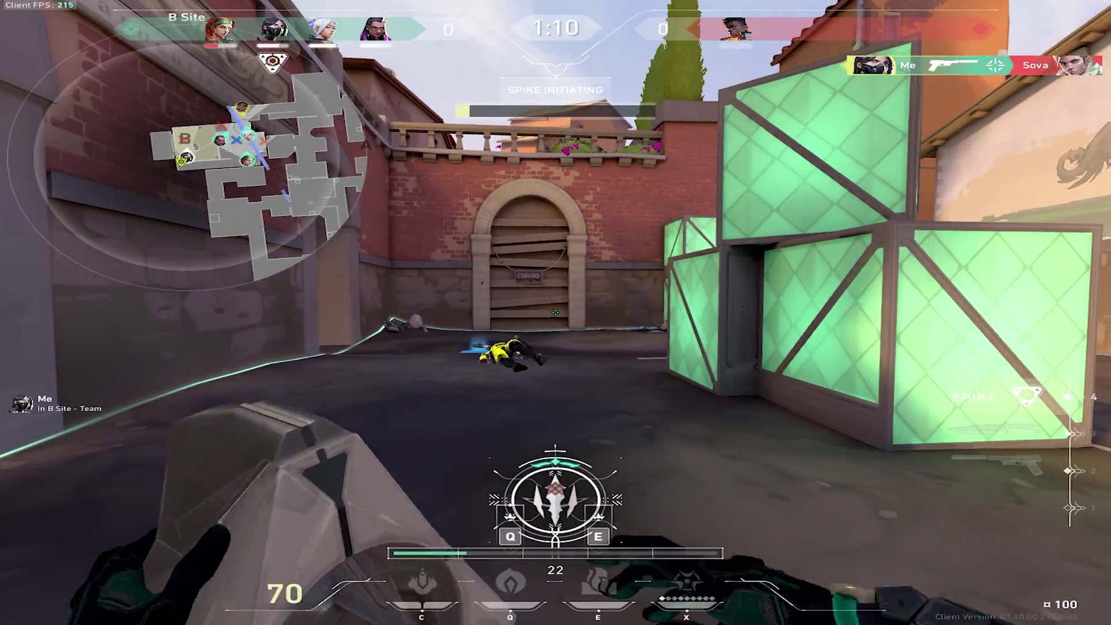
pyautogui.press('1')
pyautogui.press('Tab')
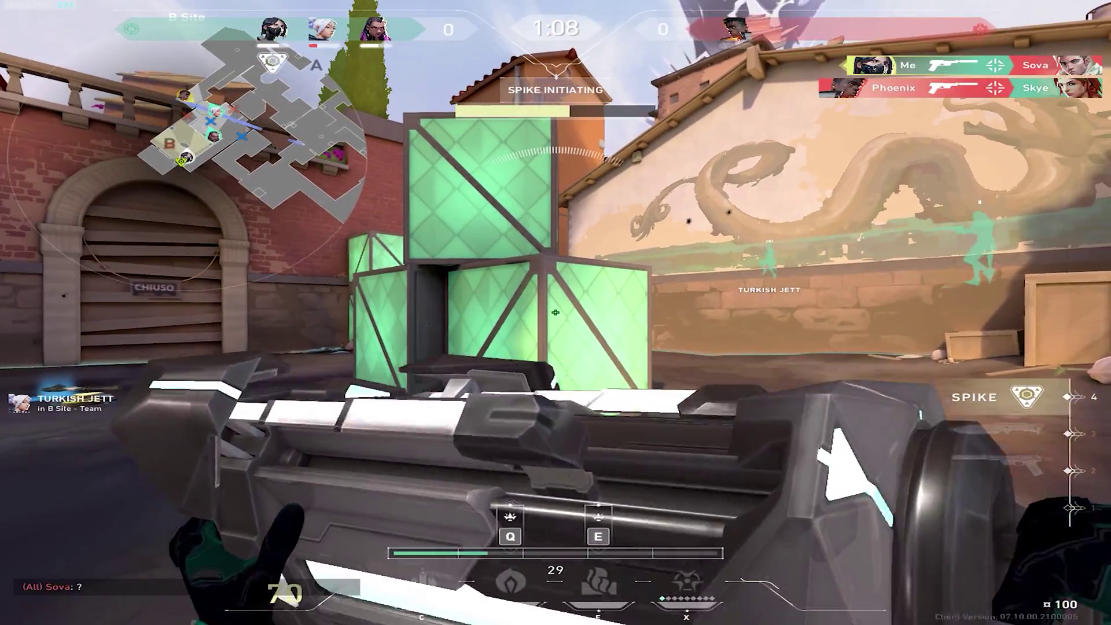
pyautogui.press('3')
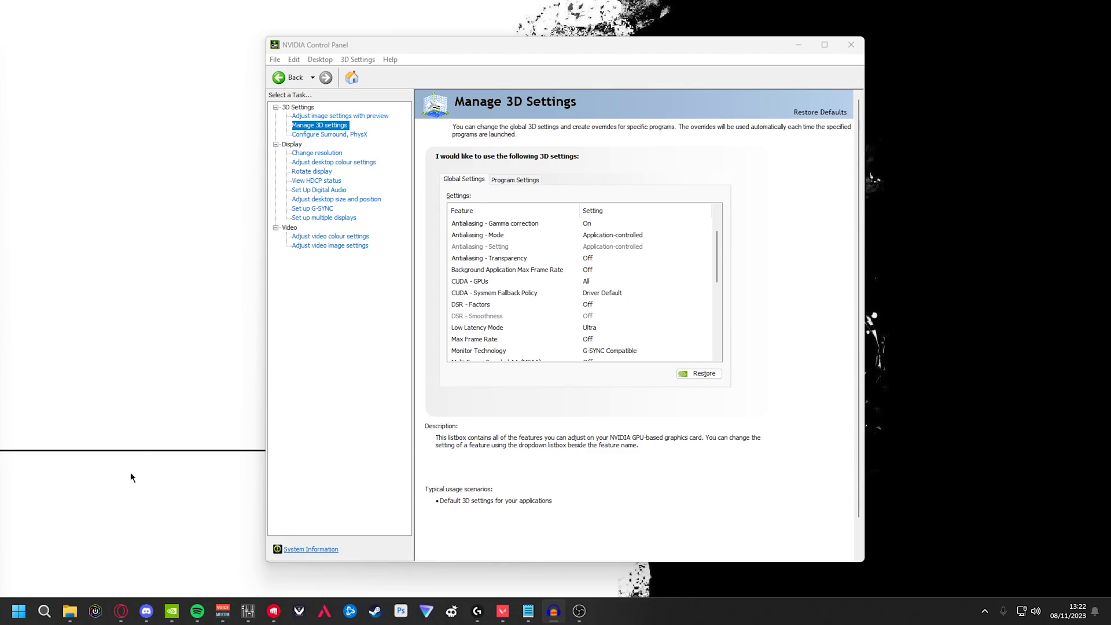
# Step: Run dxdiag, check the system information and the Display 1 graphics card details, and close the DirectX Diagnostic Tool
pyautogui.click(44, 611)
pyautogui.write('run')
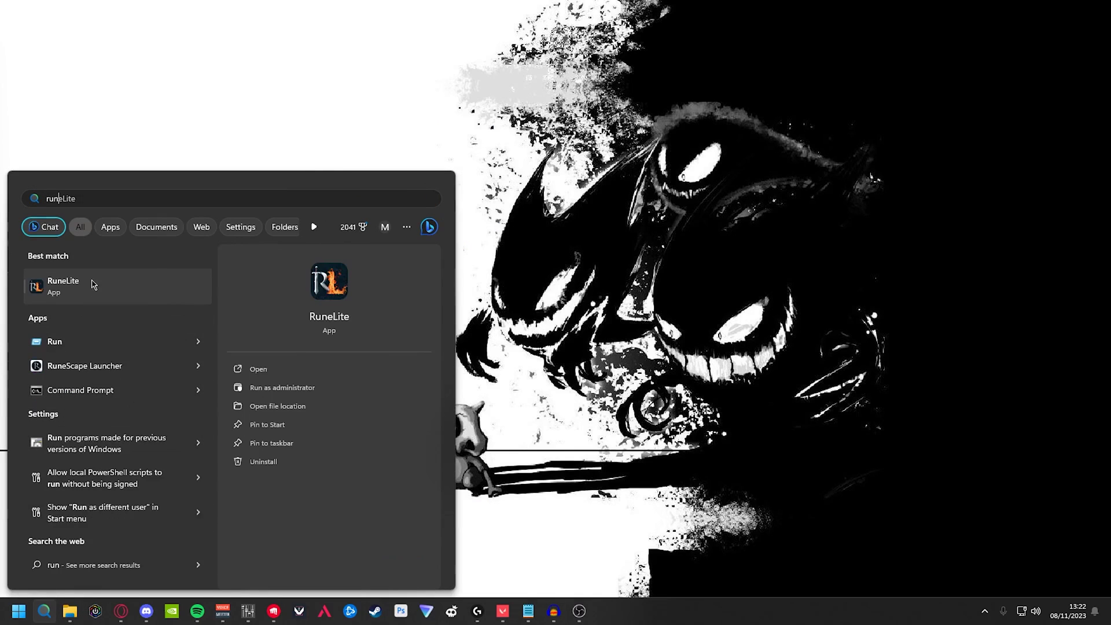
pyautogui.click(72, 340)
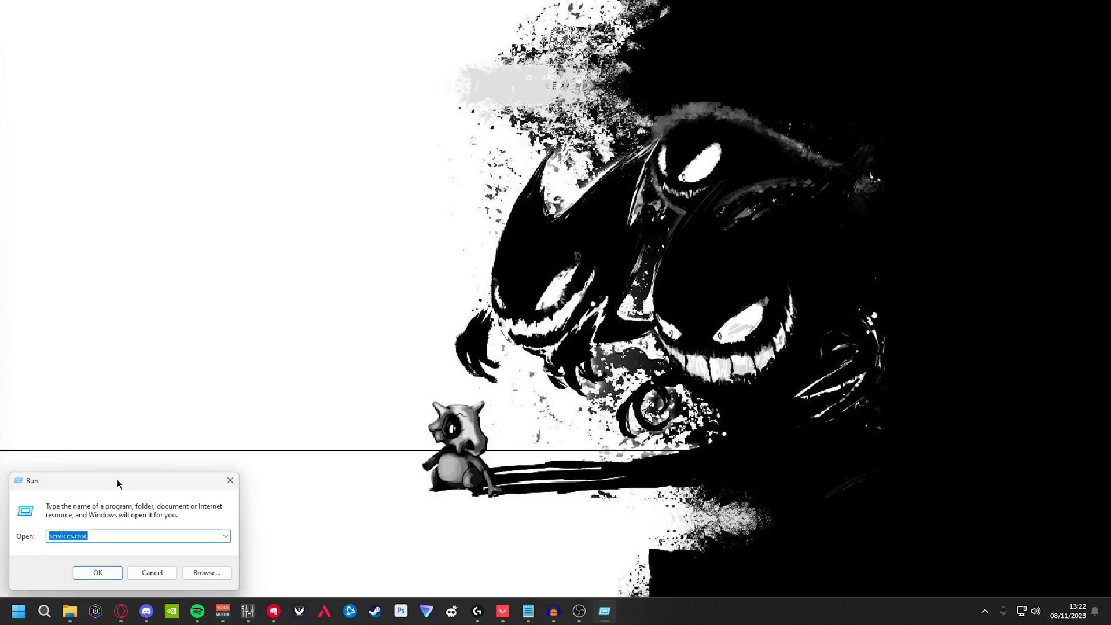
pyautogui.moveTo(117, 484); pyautogui.dragTo(307, 282)
pyautogui.write('dxdia')
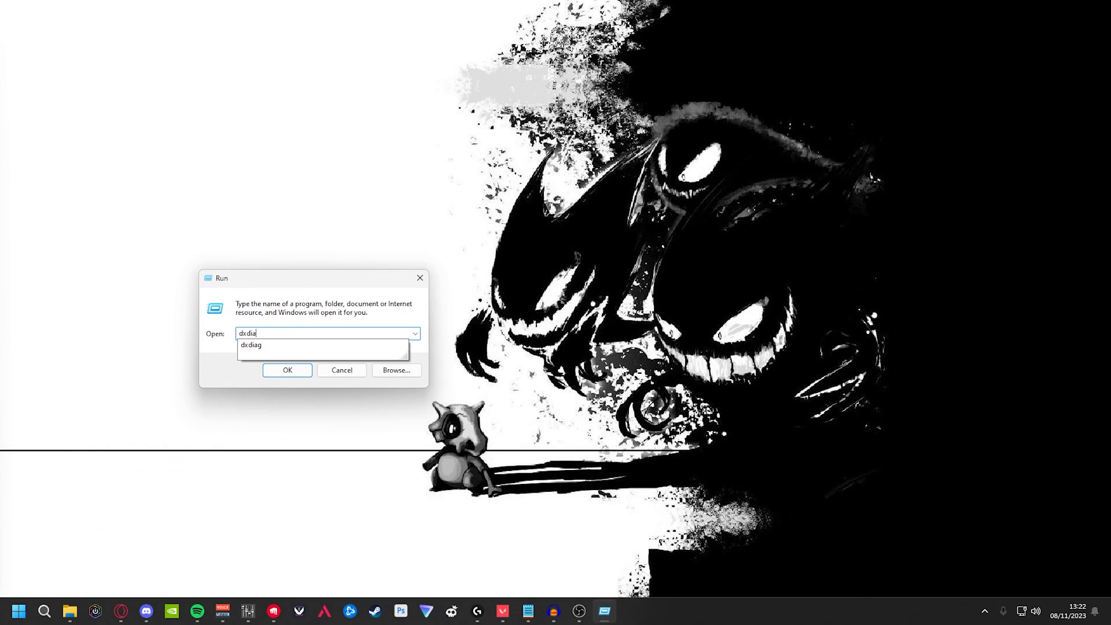
pyautogui.write('g')
pyautogui.press('Return')
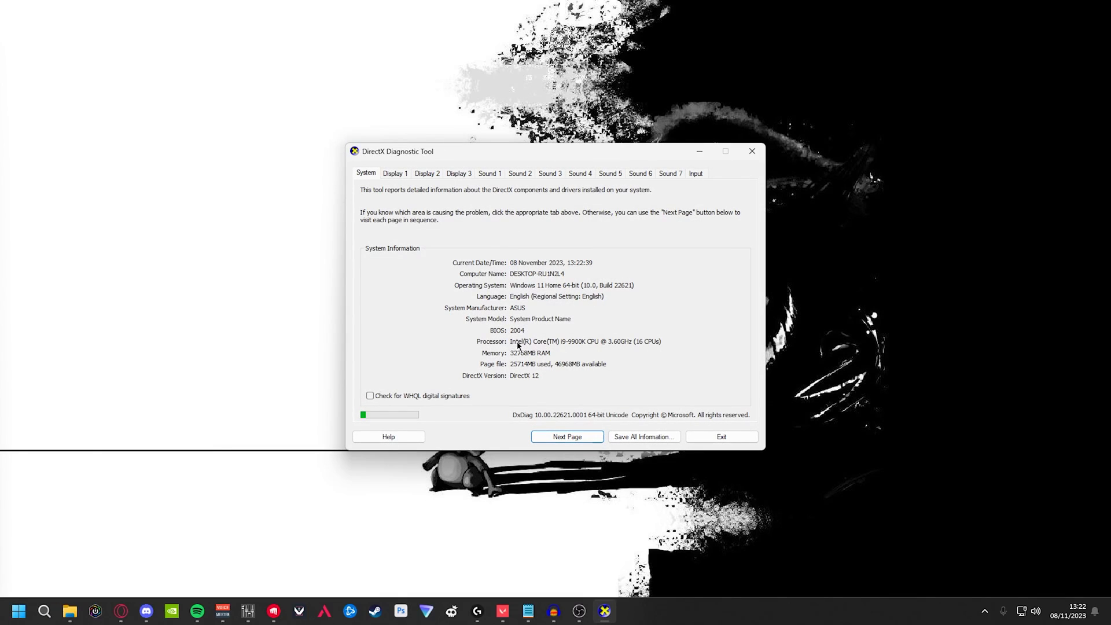
pyautogui.click(397, 176)
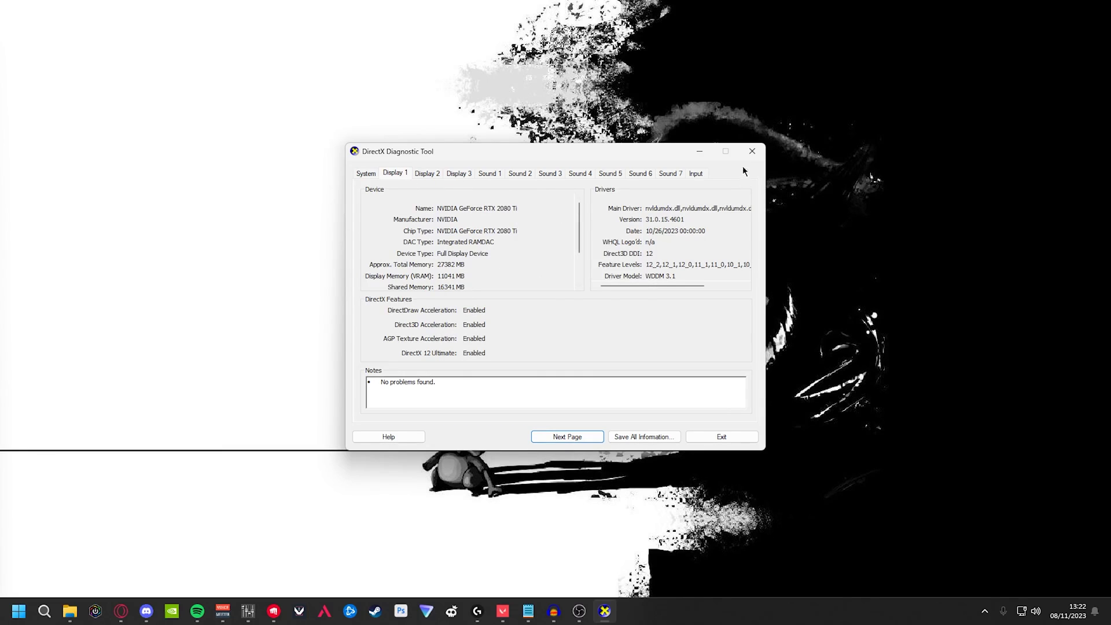
pyautogui.click(752, 151)
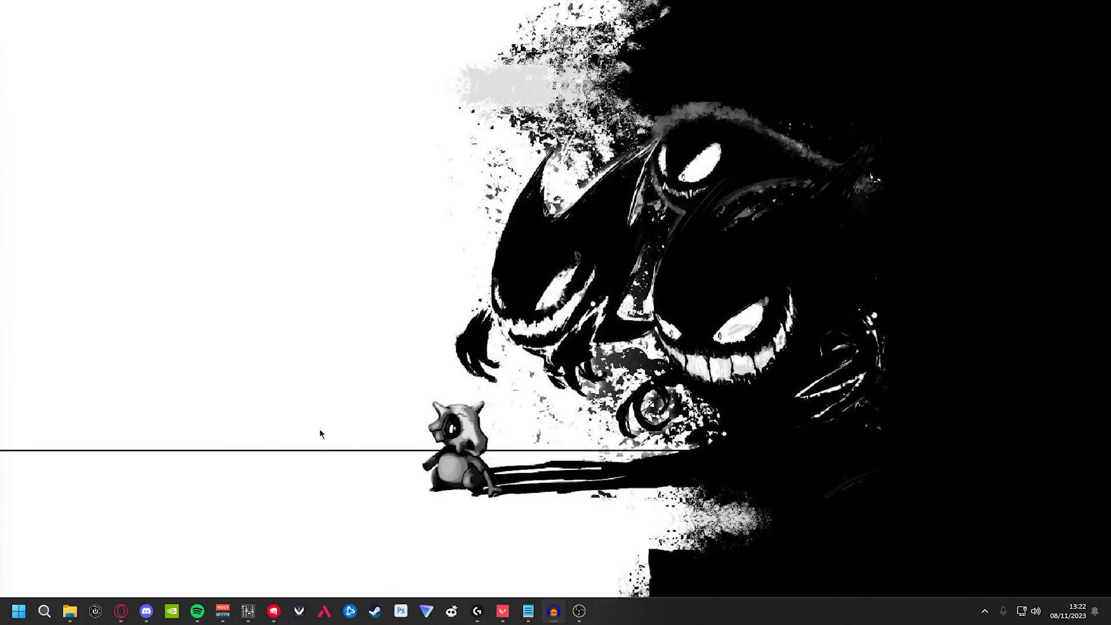
# Step: Open NVIDIA Control Panel on the Manage 3D settings page
pyautogui.click(44, 611)
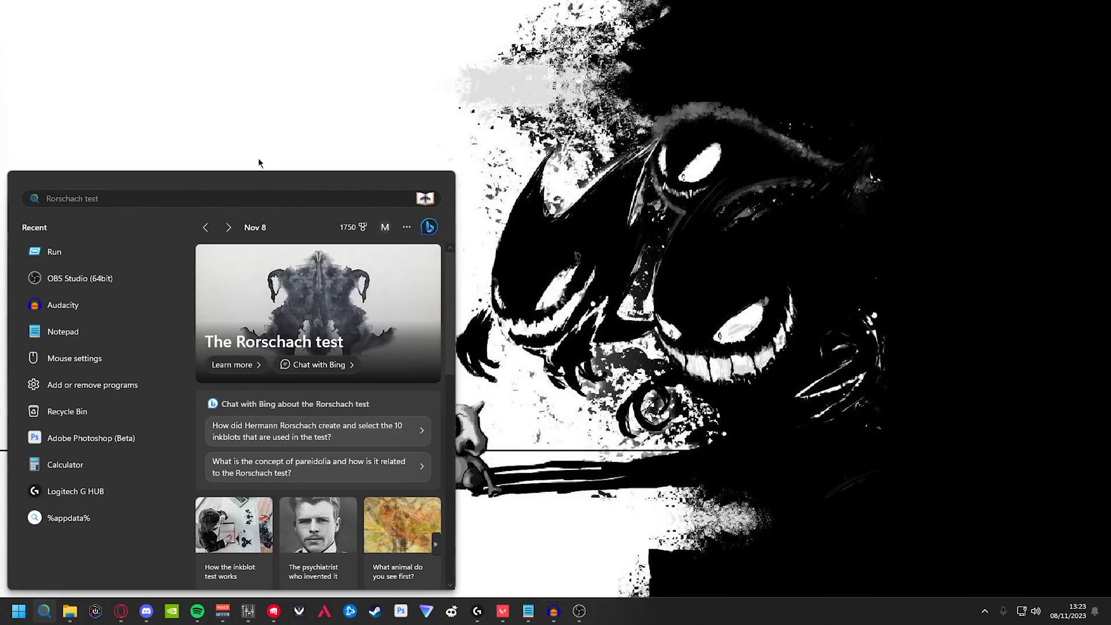
pyautogui.write('nvidia control panel')
pyautogui.press('Return')
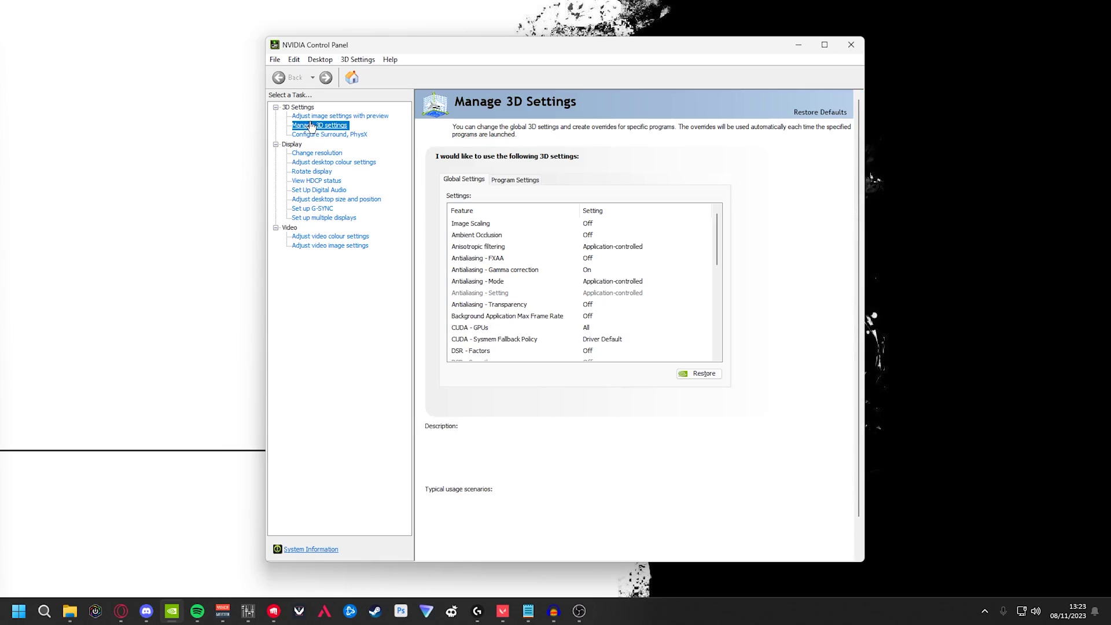
# Step: Look at the program-specific 3D settings for Valorant and return to the global settings
pyautogui.moveTo(502, 211)
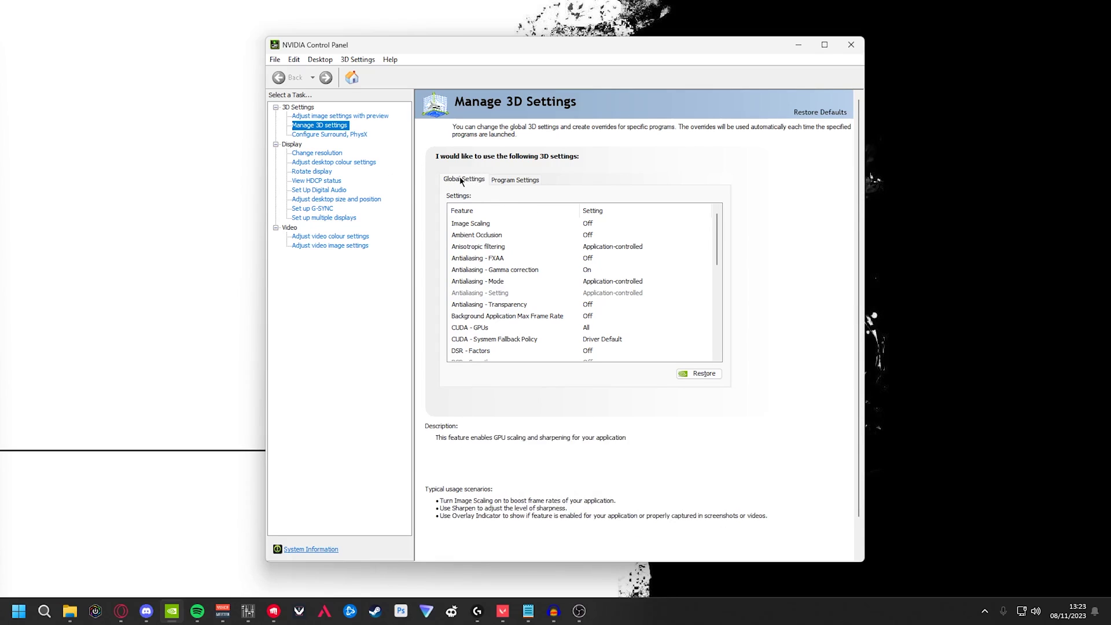
pyautogui.click(513, 183)
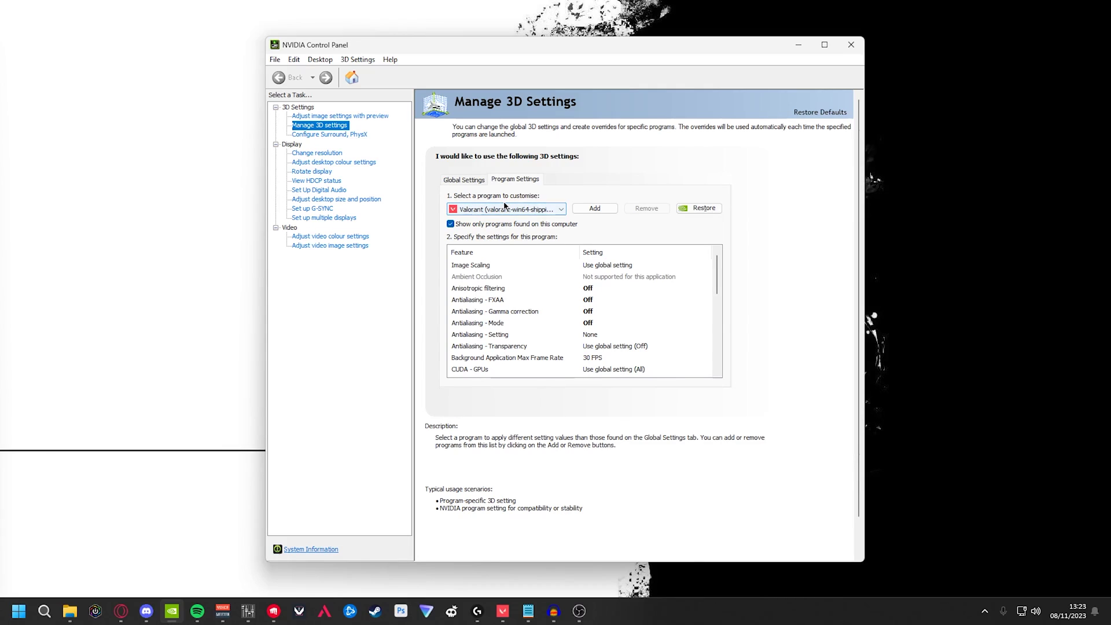
pyautogui.click(467, 181)
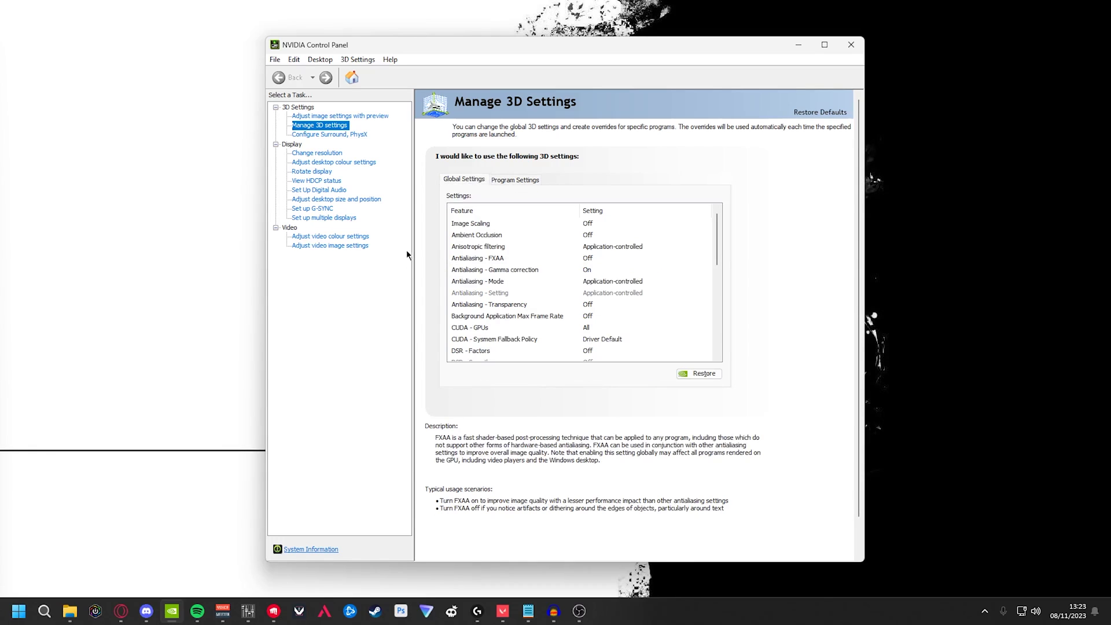
pyautogui.click(625, 182)
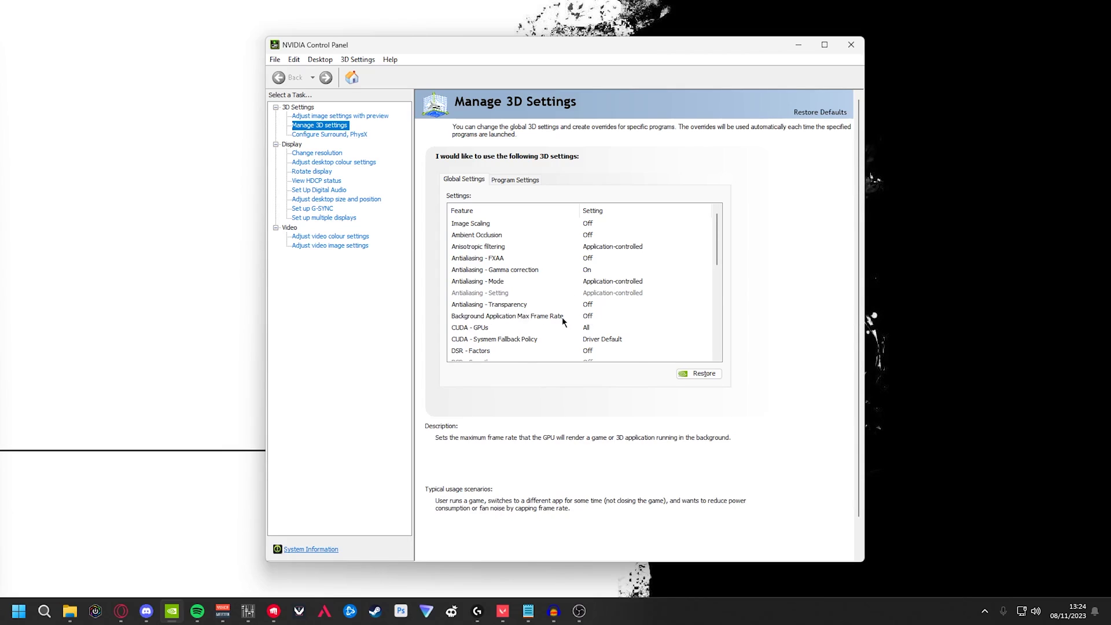
# Step: Set Low Latency Mode to On in the global 3D settings and apply the change
pyautogui.scroll(-3, 563, 322)
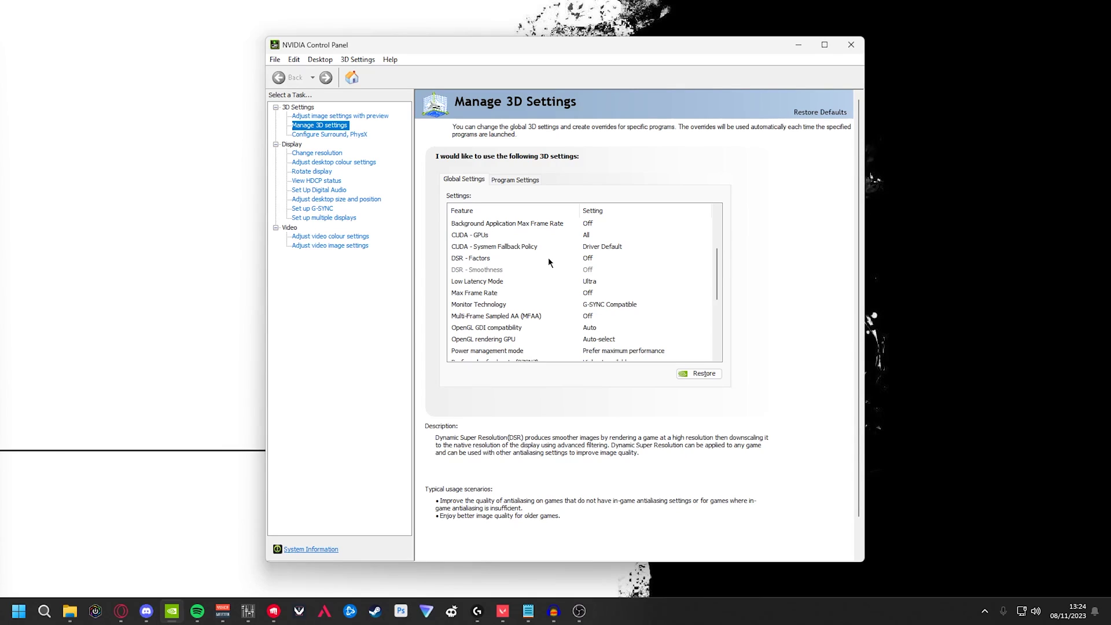
pyautogui.click(487, 281)
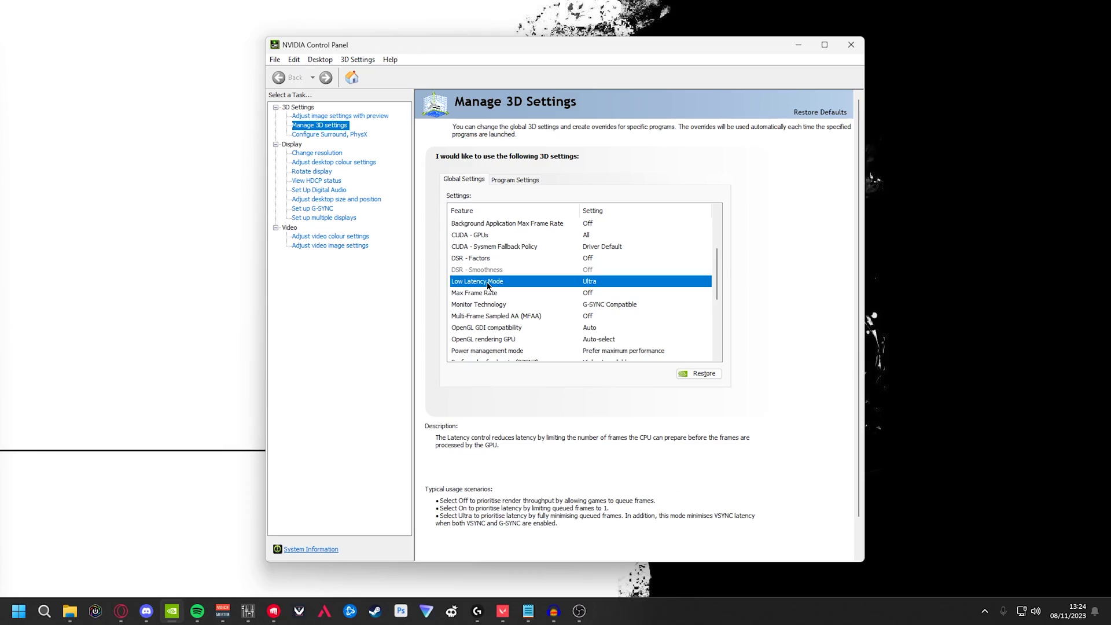
pyautogui.click(588, 280)
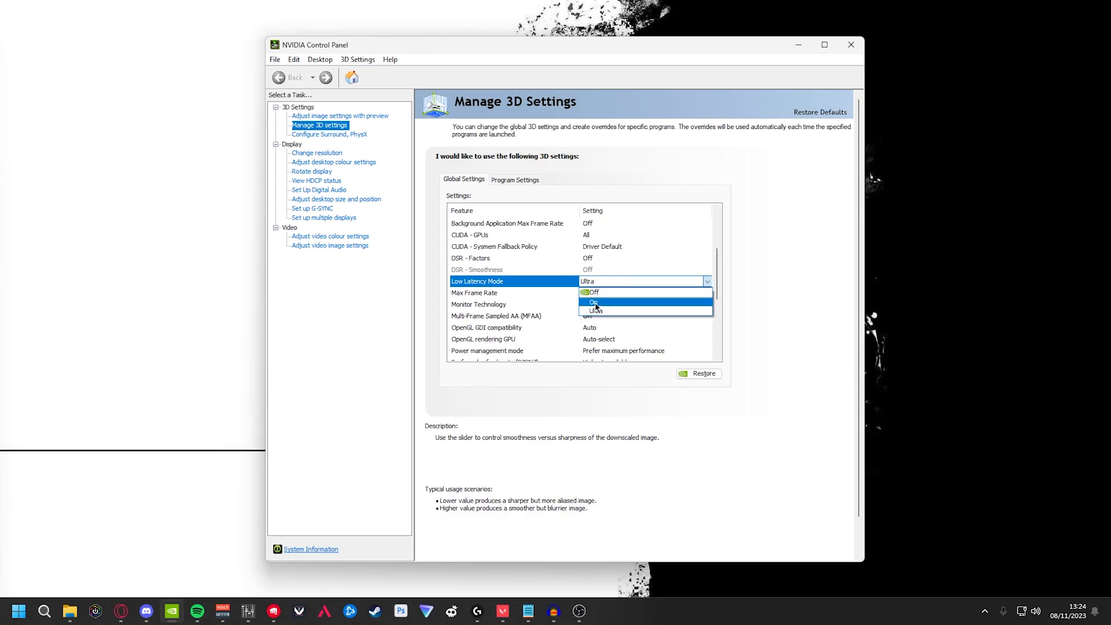
pyautogui.click(597, 302)
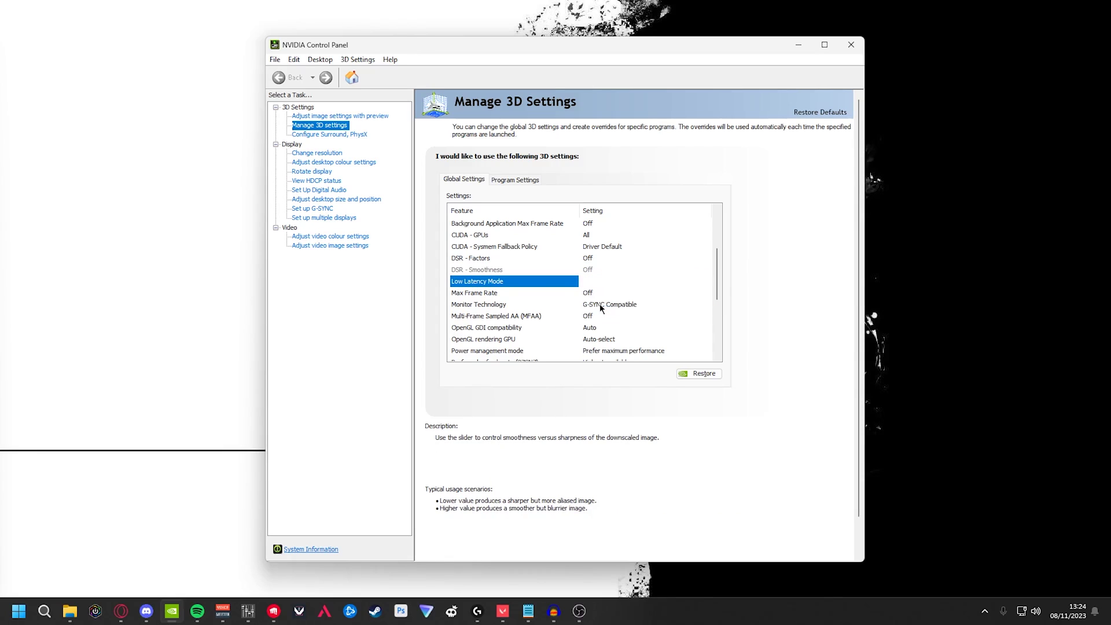
pyautogui.scroll(3, 614, 306)
pyautogui.scroll(-2, 642, 304)
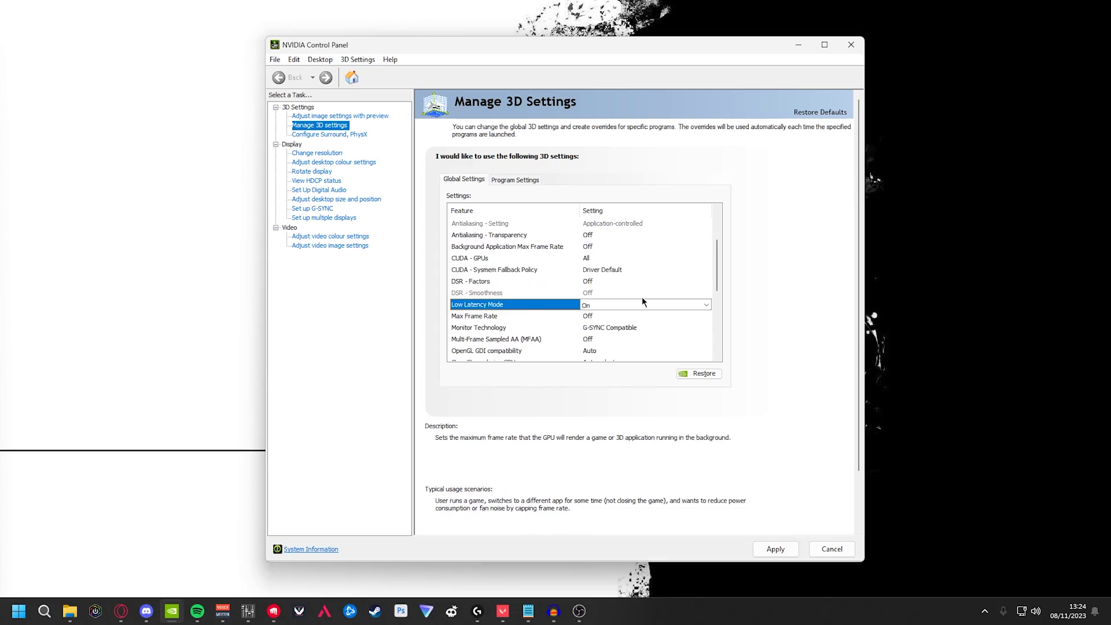
pyautogui.click(768, 548)
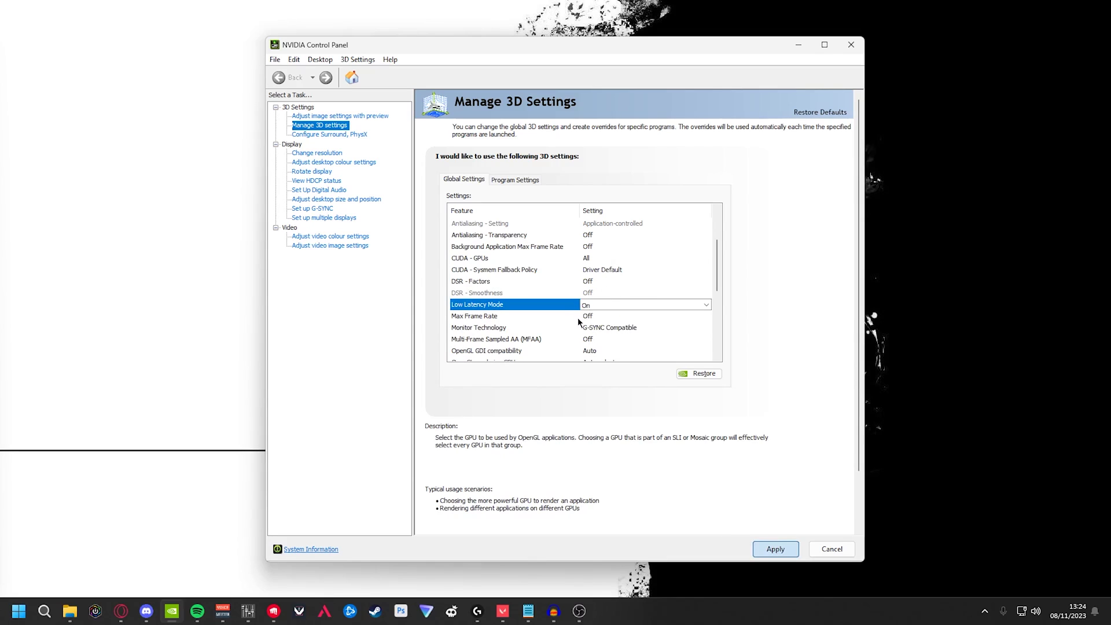
# Step: Review the entries above and below Low Latency Mode in the global 3D settings
pyautogui.scroll(2, 578, 318)
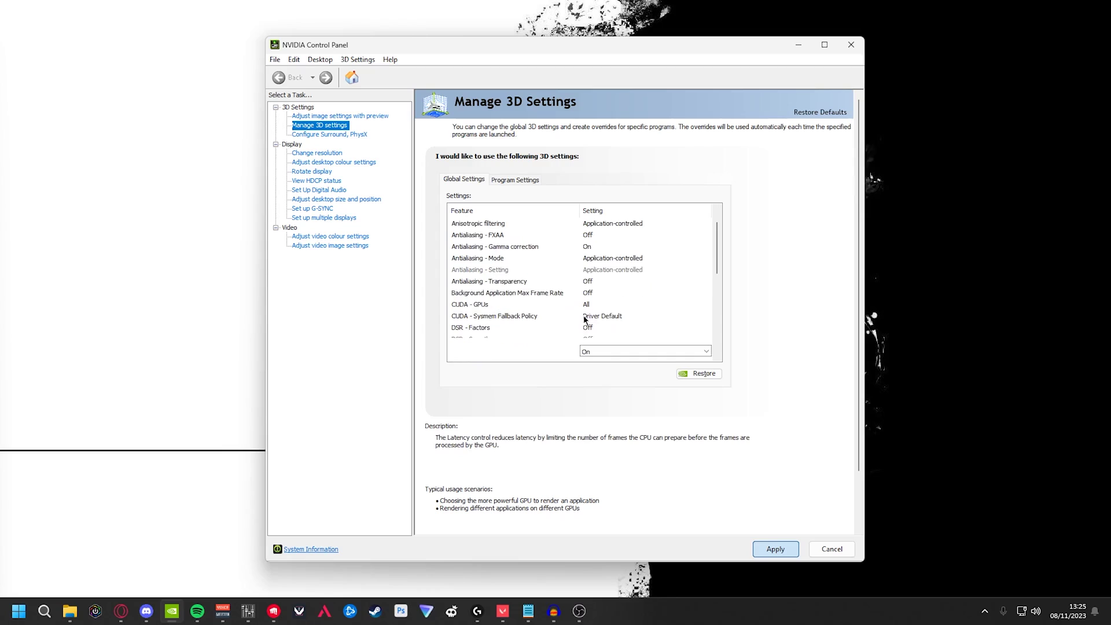
pyautogui.scroll(1, 590, 321)
pyautogui.scroll(-1, 601, 317)
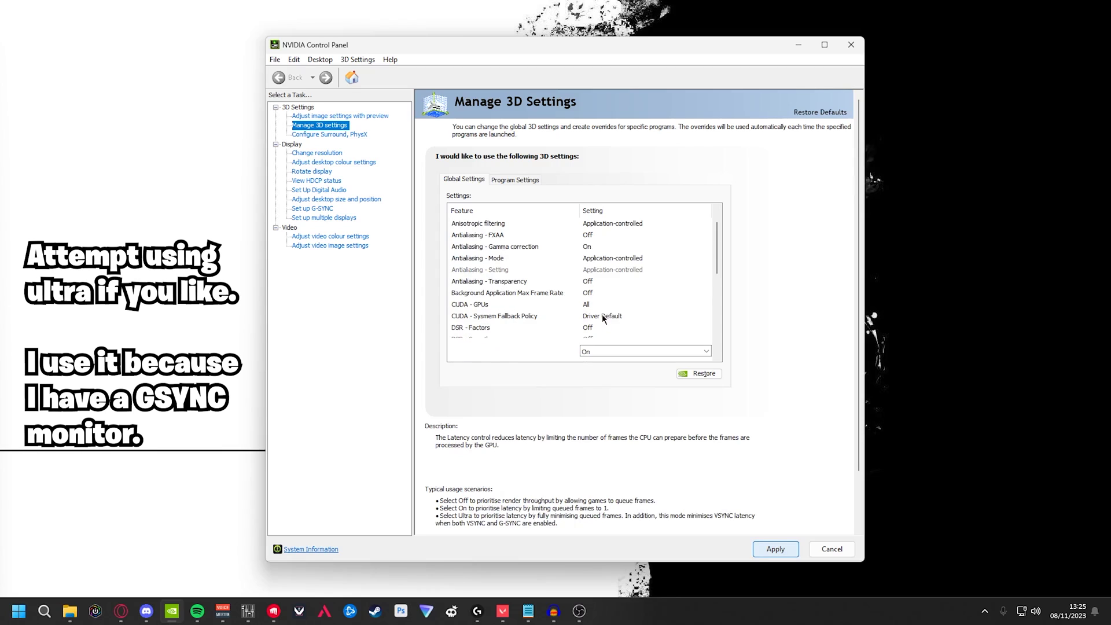
pyautogui.scroll(1, 602, 314)
pyautogui.scroll(-5, 539, 290)
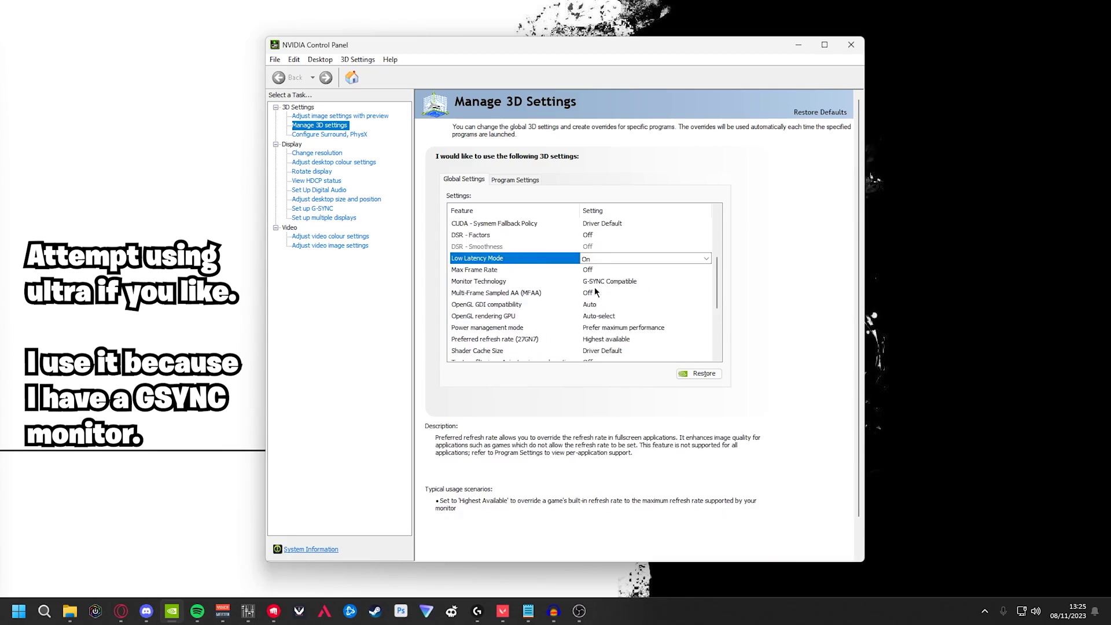
pyautogui.scroll(3, 595, 287)
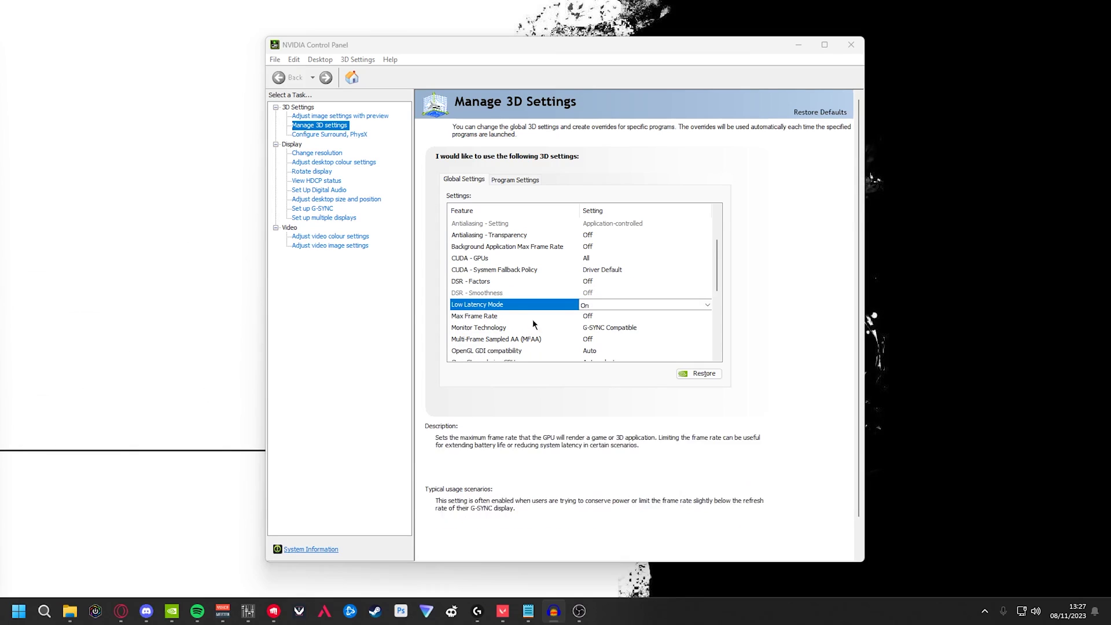
# Step: Check the available Monitor Technology options in the global 3D settings and close them, leaving the selection as is
pyautogui.scroll(-1, 544, 310)
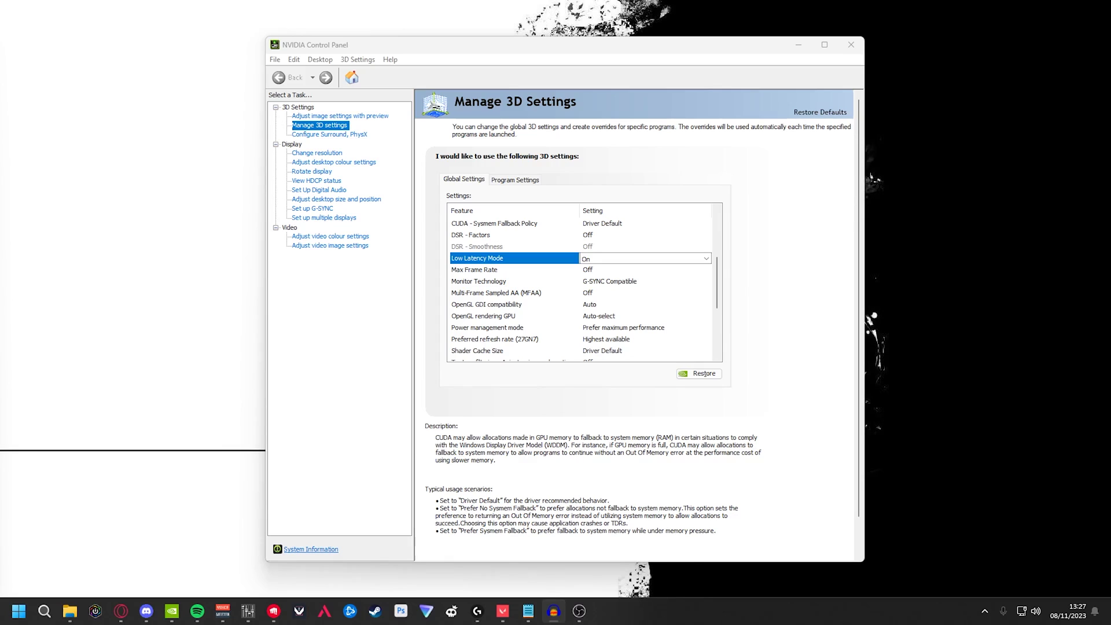
pyautogui.click(602, 281)
pyautogui.click(602, 281)
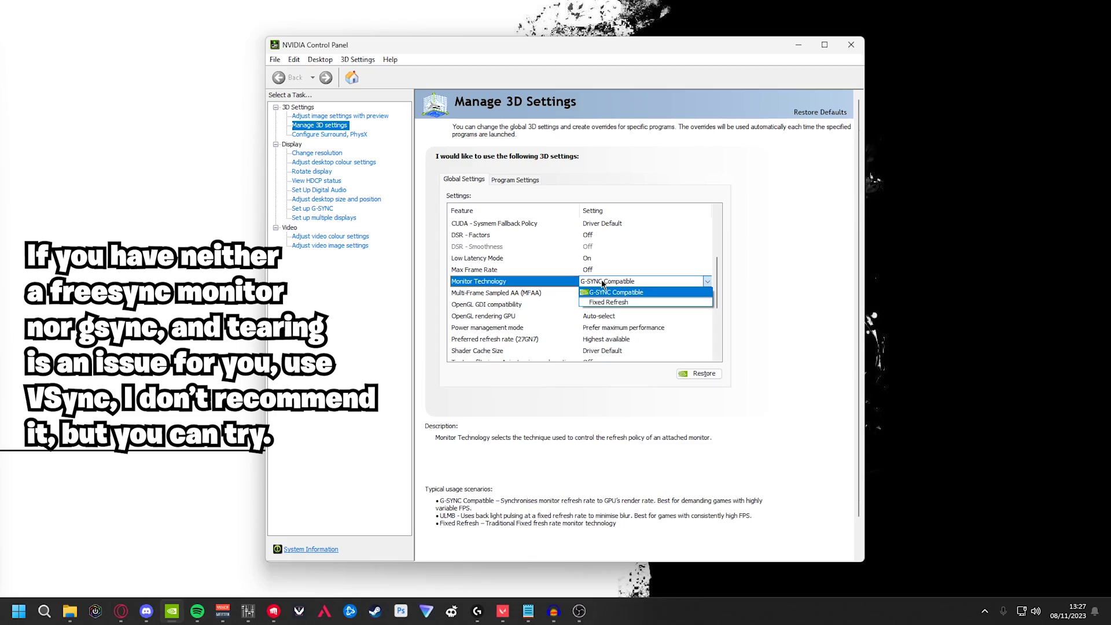
pyautogui.click(511, 301)
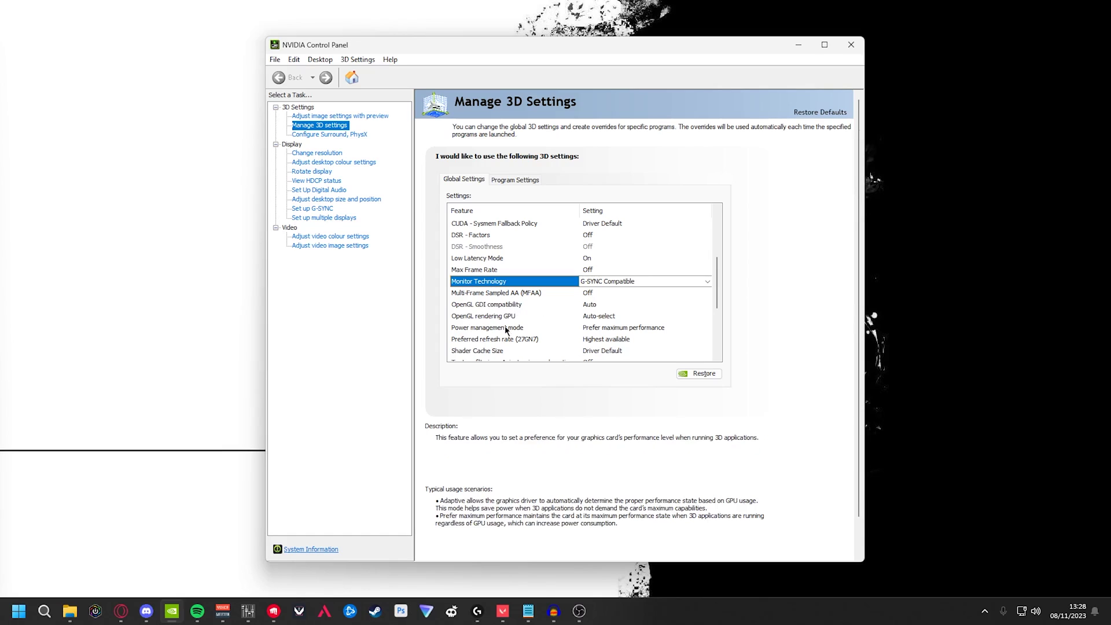
# Step: Check the available Power management mode options in the global 3D settings and keep Prefer maximum performance
pyautogui.click(599, 331)
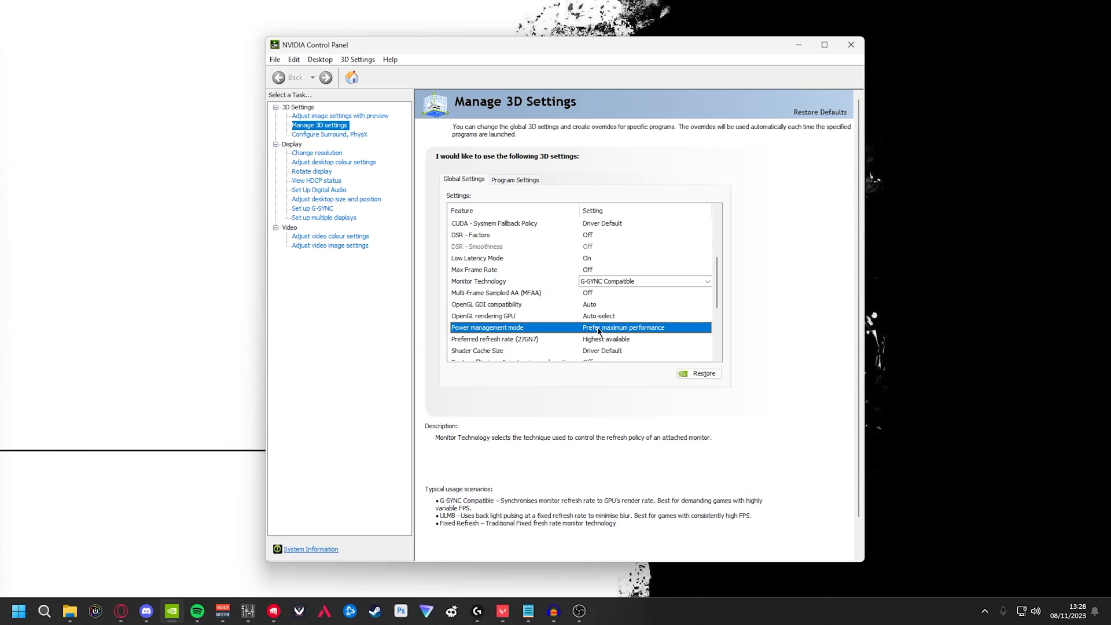
pyautogui.click(598, 329)
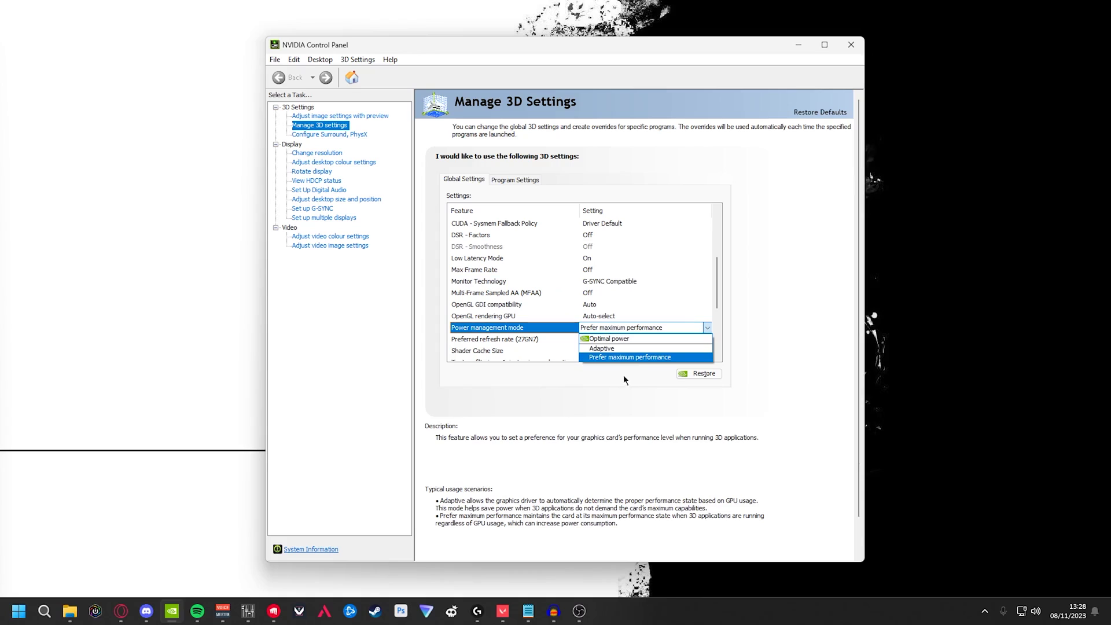
pyautogui.press('Up')
pyautogui.press('Up')
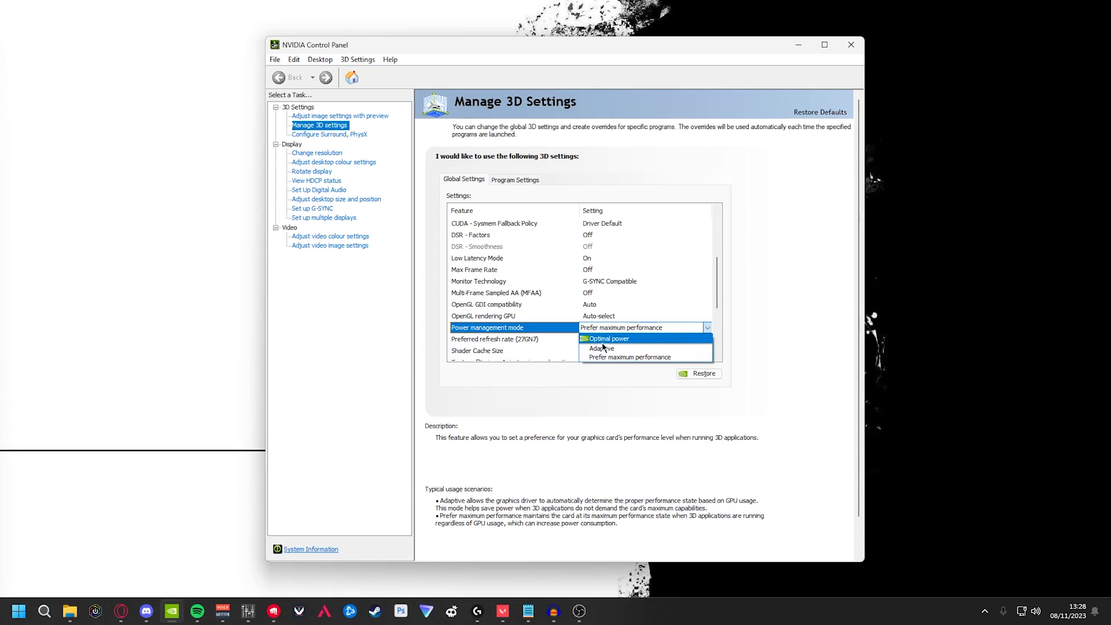
pyautogui.click(639, 329)
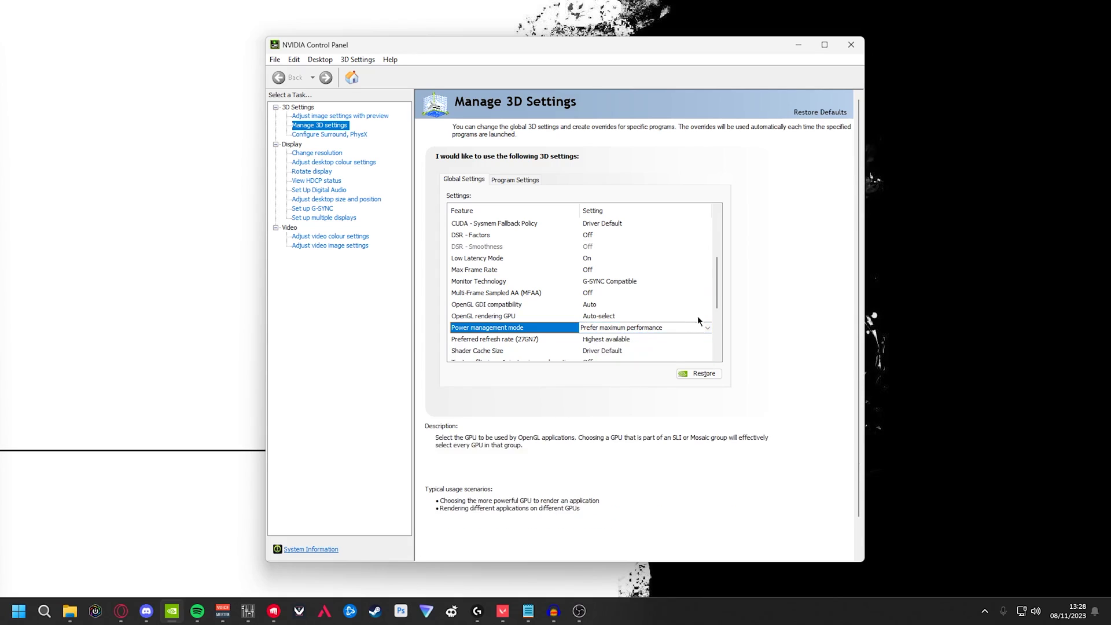
# Step: Review the texture filtering, vertical sync and remaining entries at the end of the global 3D settings list
pyautogui.scroll(-2, 533, 305)
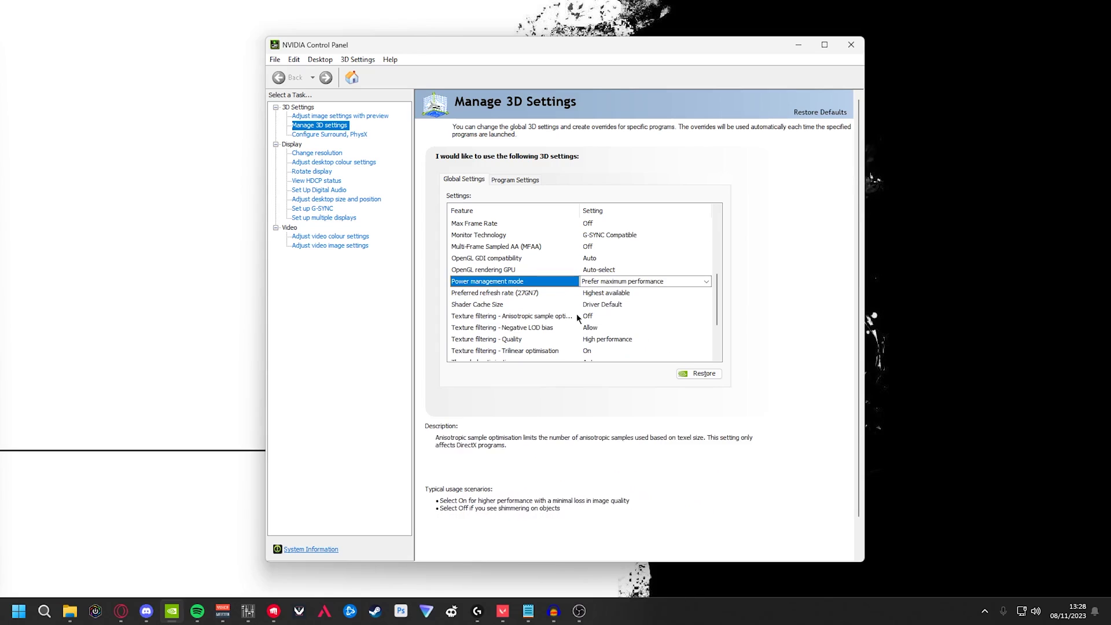
pyautogui.scroll(-2, 635, 327)
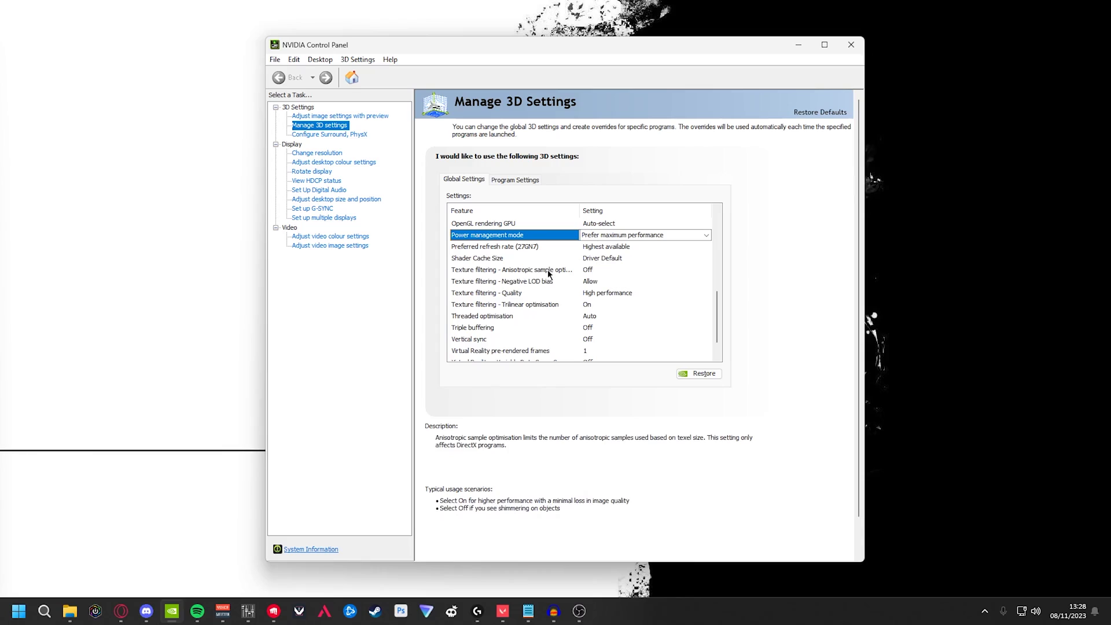
pyautogui.click(565, 271)
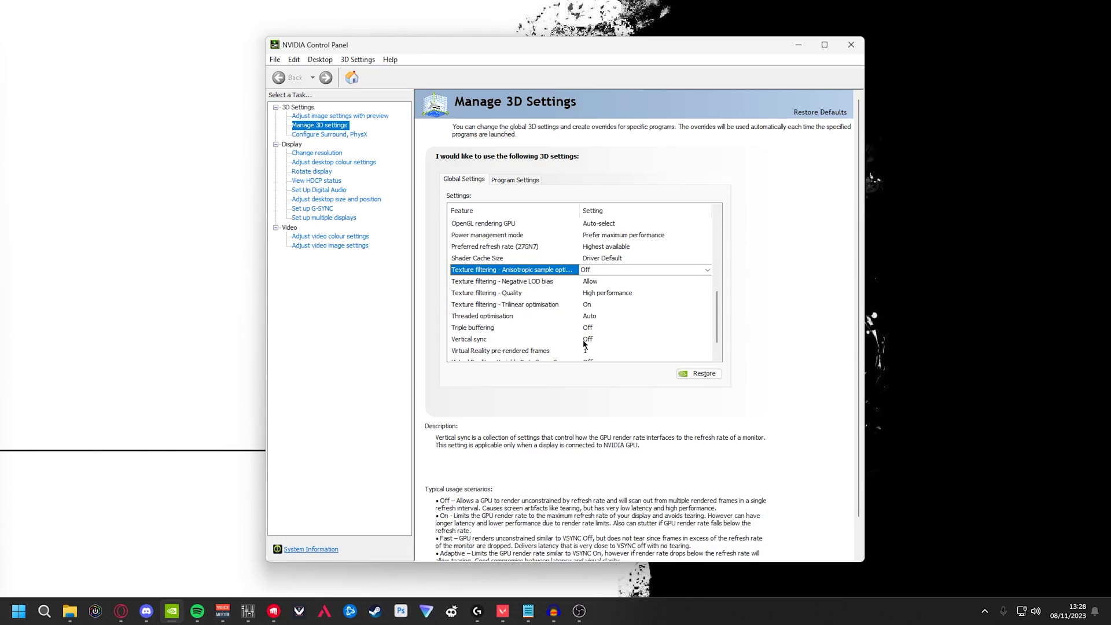
pyautogui.scroll(-1, 584, 341)
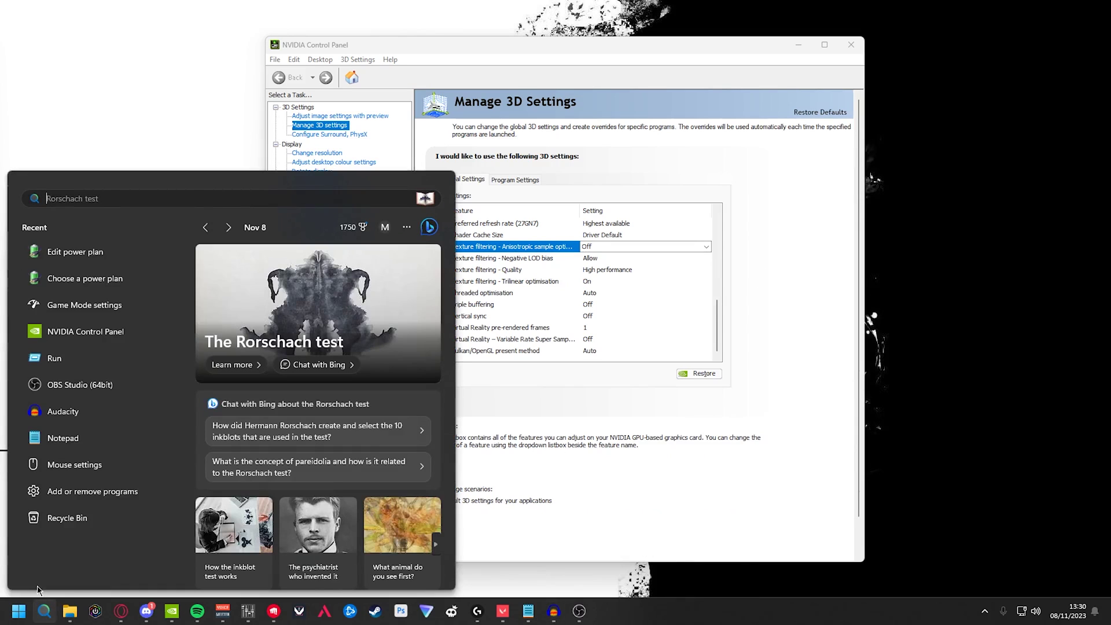
# Step: Search Windows for power management, check which power plan is selected in Power Options, and close the window
pyautogui.write('power manag')
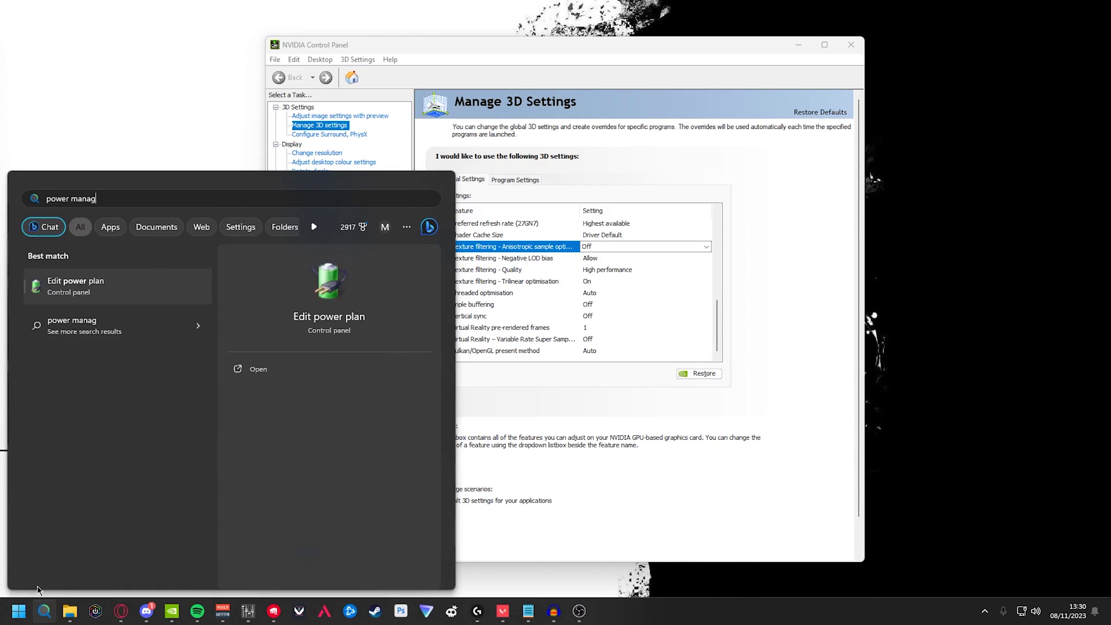
pyautogui.write('ement')
pyautogui.press('Return')
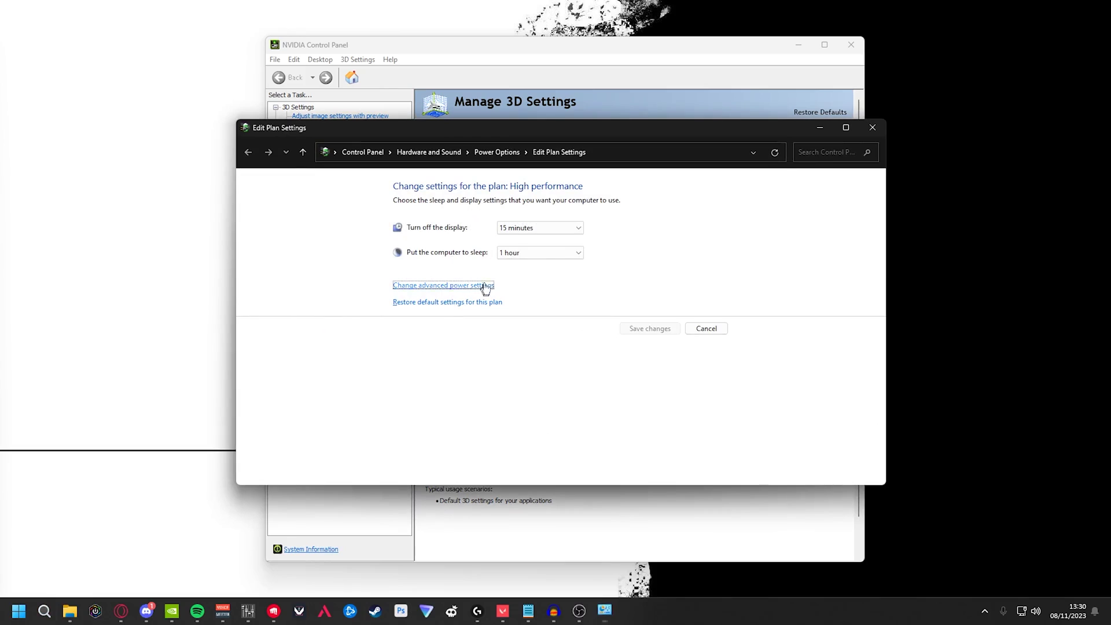
pyautogui.click(512, 156)
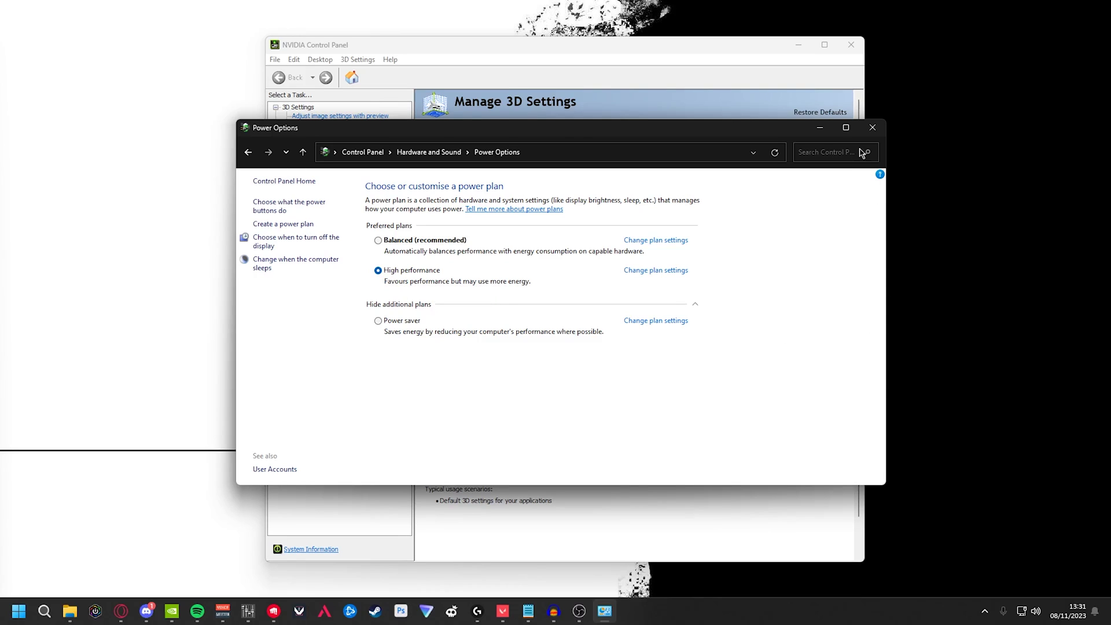
pyautogui.click(872, 127)
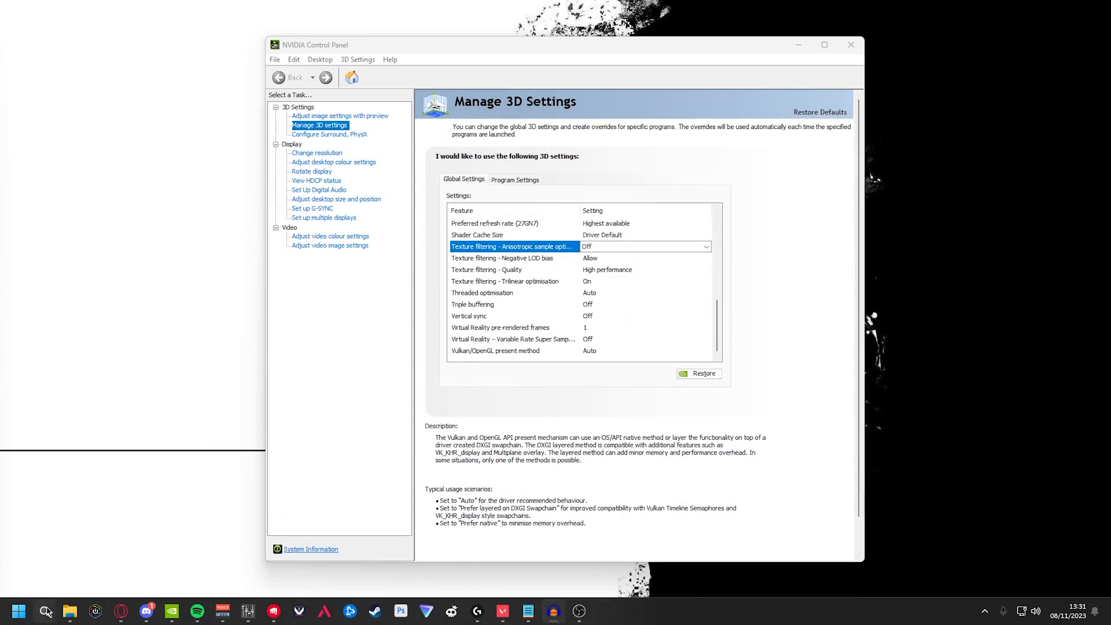
# Step: Check the Windows Game Mode settings and open the default graphics settings from the related Graphics page
pyautogui.click(44, 609)
pyautogui.write('game')
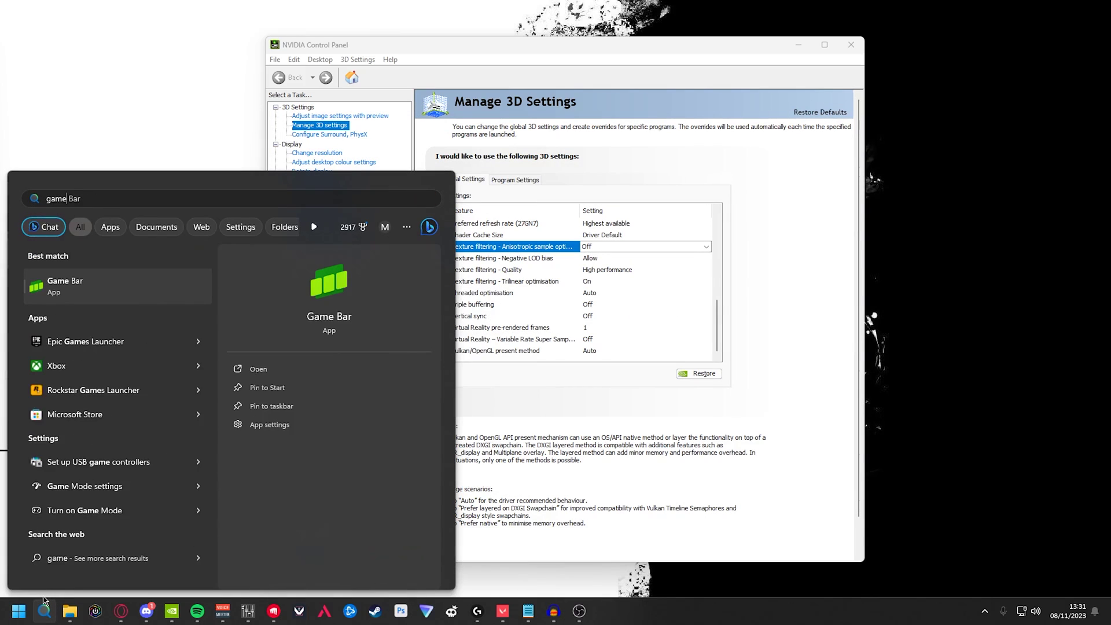
pyautogui.write(' mode settings')
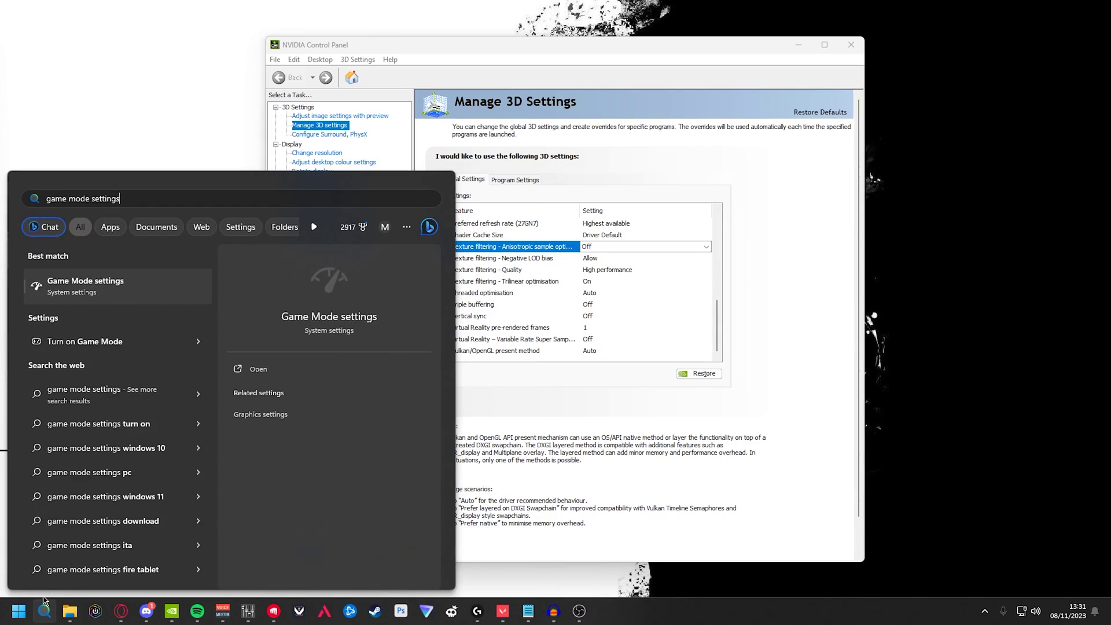
pyautogui.press('Return')
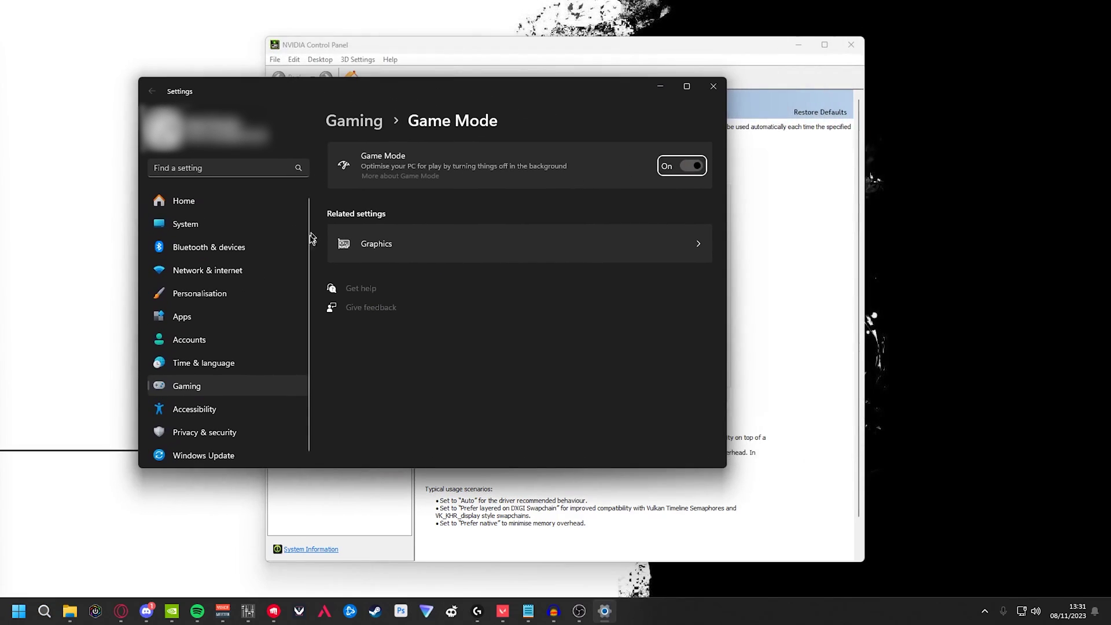
pyautogui.click(403, 254)
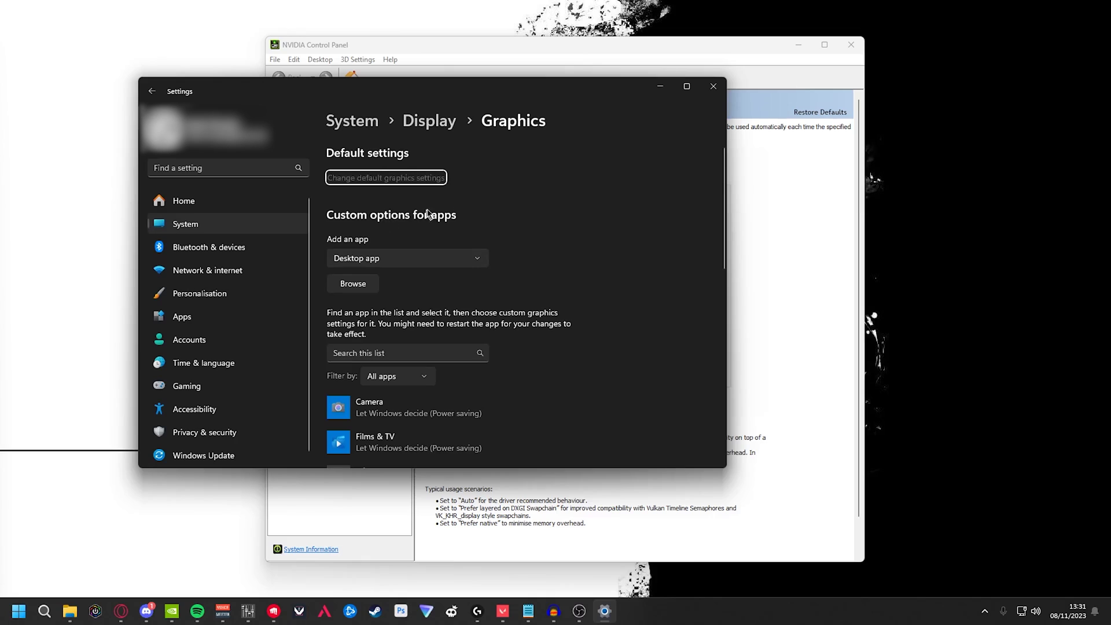
pyautogui.click(389, 179)
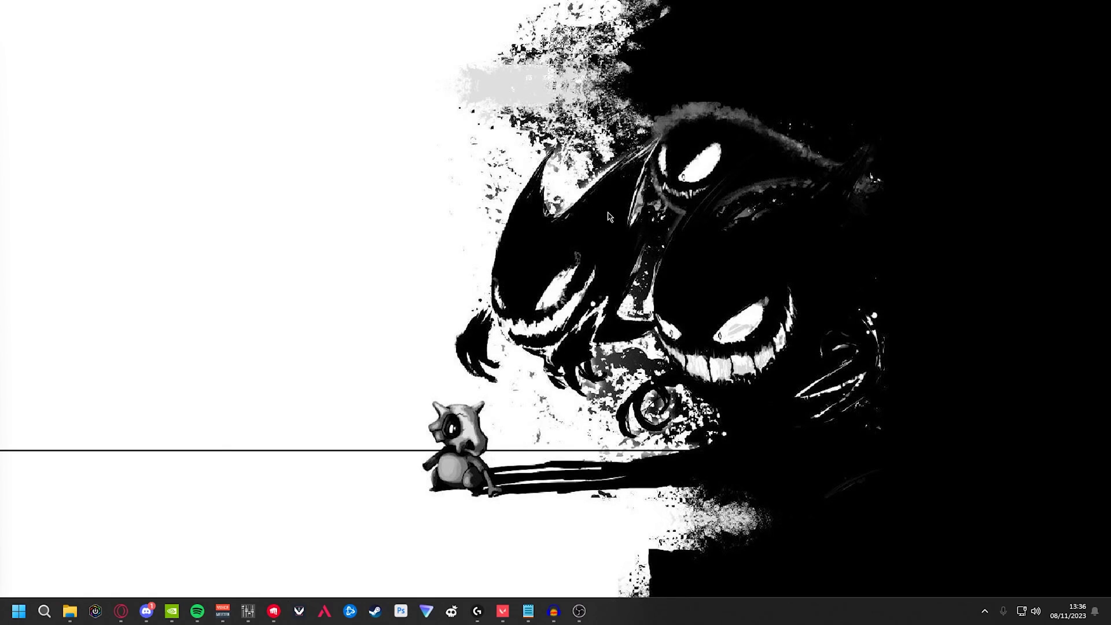
# Step: Open Task Manager and search its process details for valorant
pyautogui.hotkey('ctrl', 'shift', 'Escape')
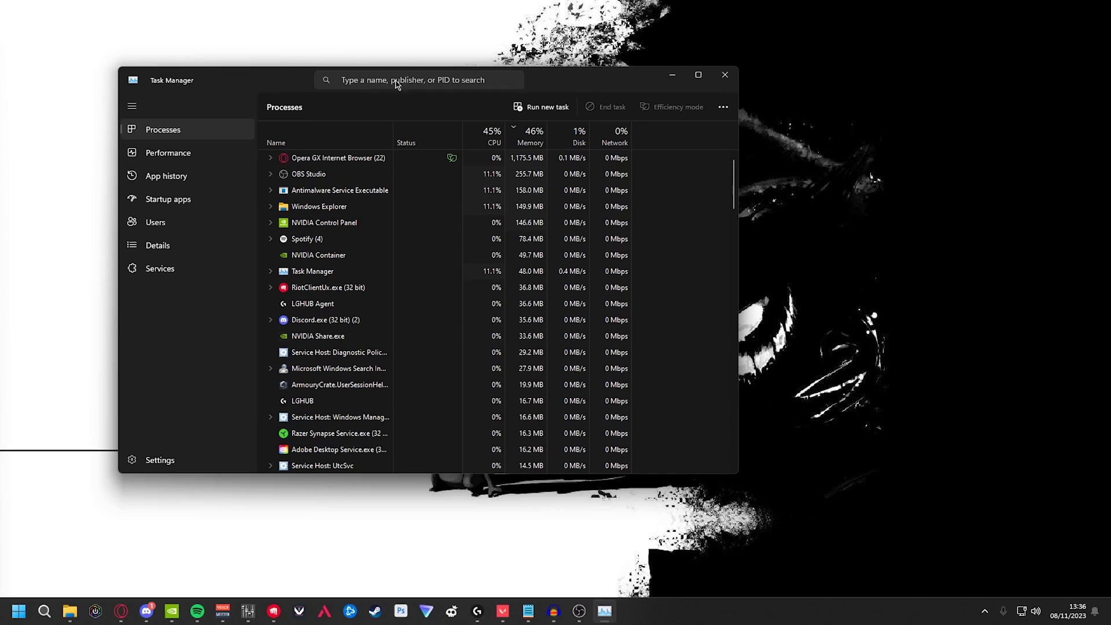
pyautogui.click(176, 248)
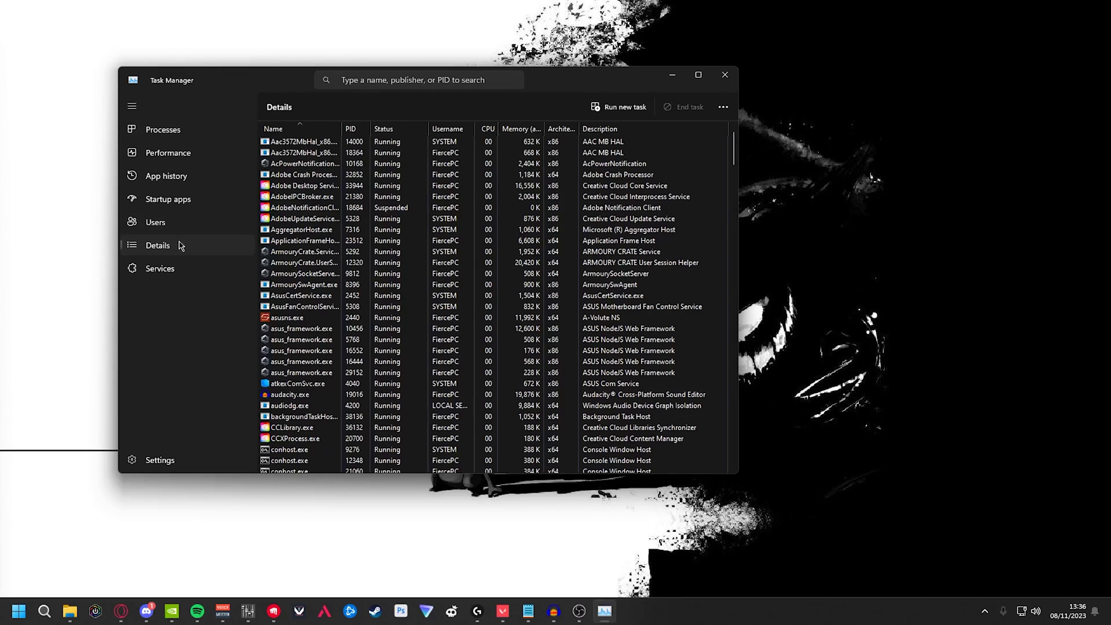
pyautogui.click(403, 81)
pyautogui.write('valora')
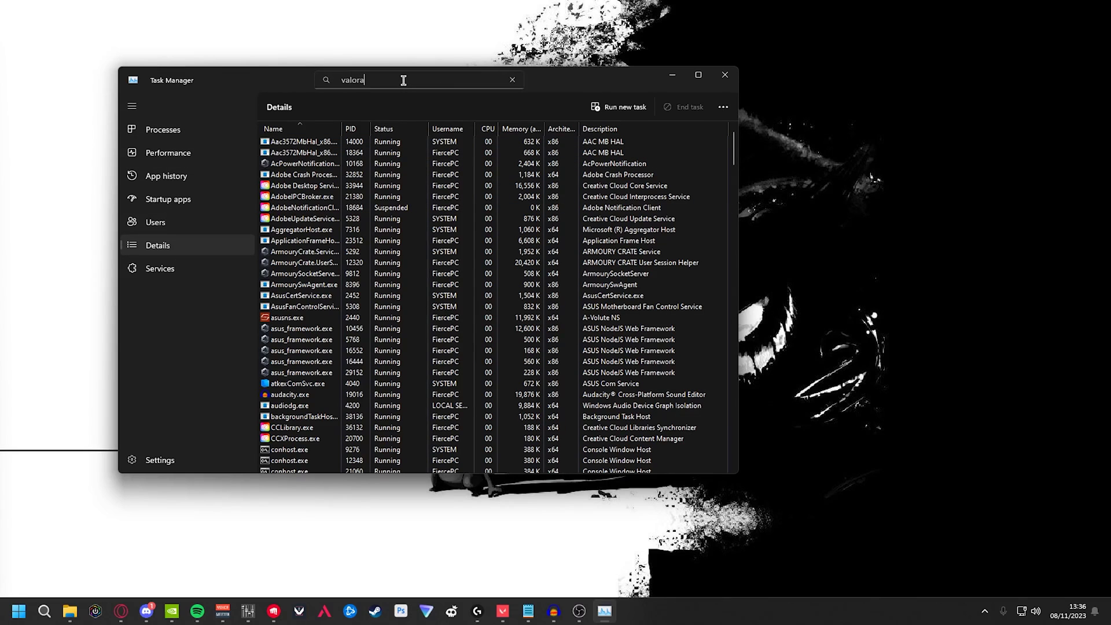
pyautogui.write('nt')
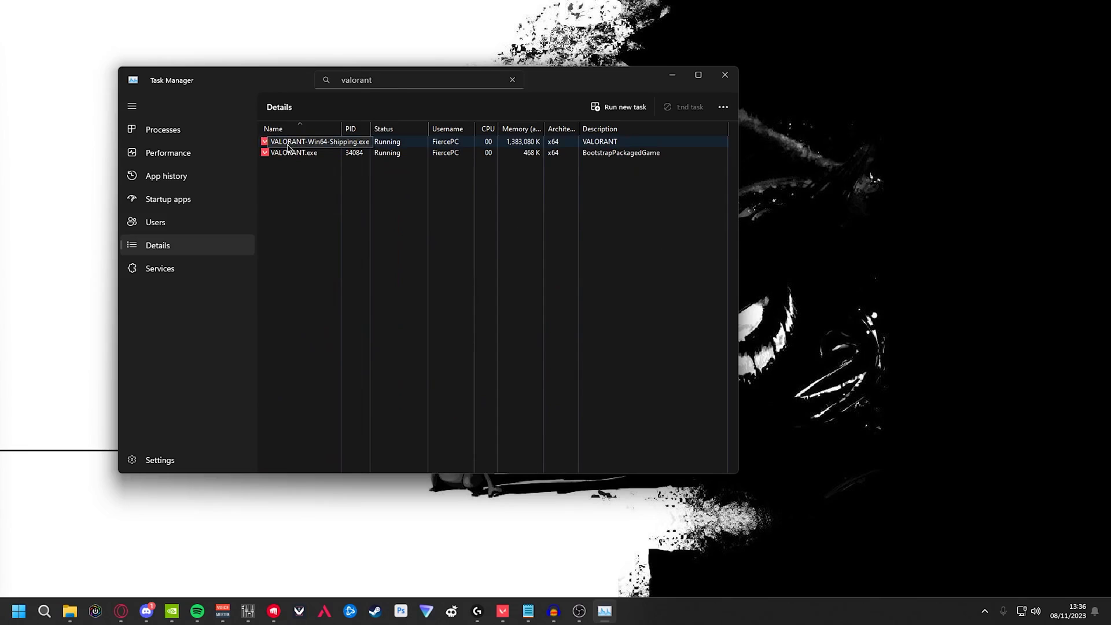
# Step: Set the priority of the VALORANT-Win64-Shipping.exe process to High and confirm the change
pyautogui.rightClick(322, 143)
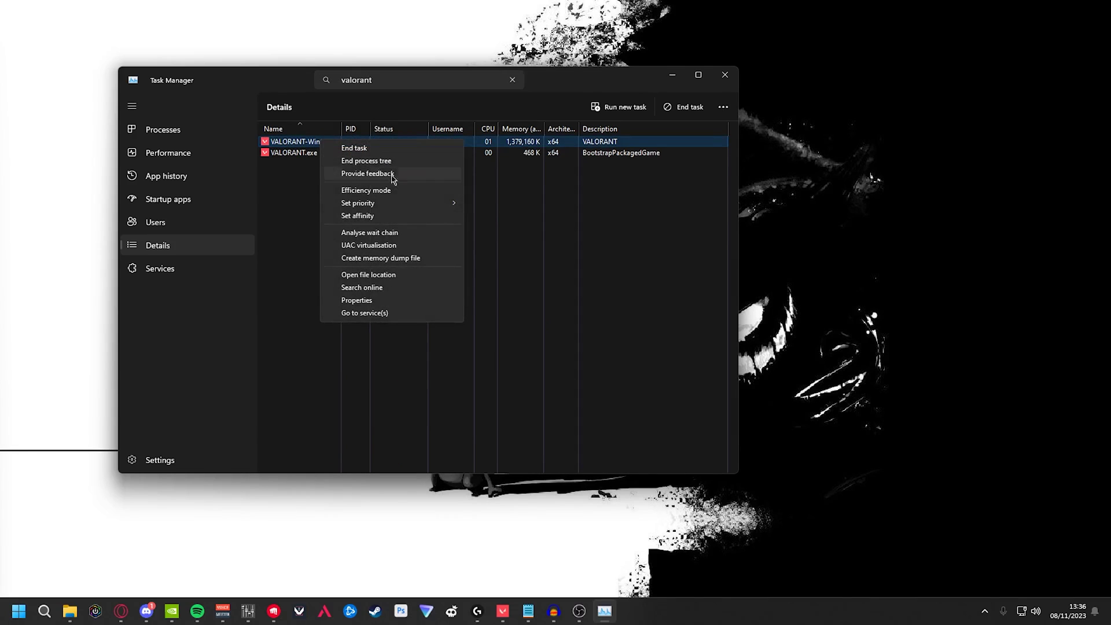
pyautogui.moveTo(387, 206)
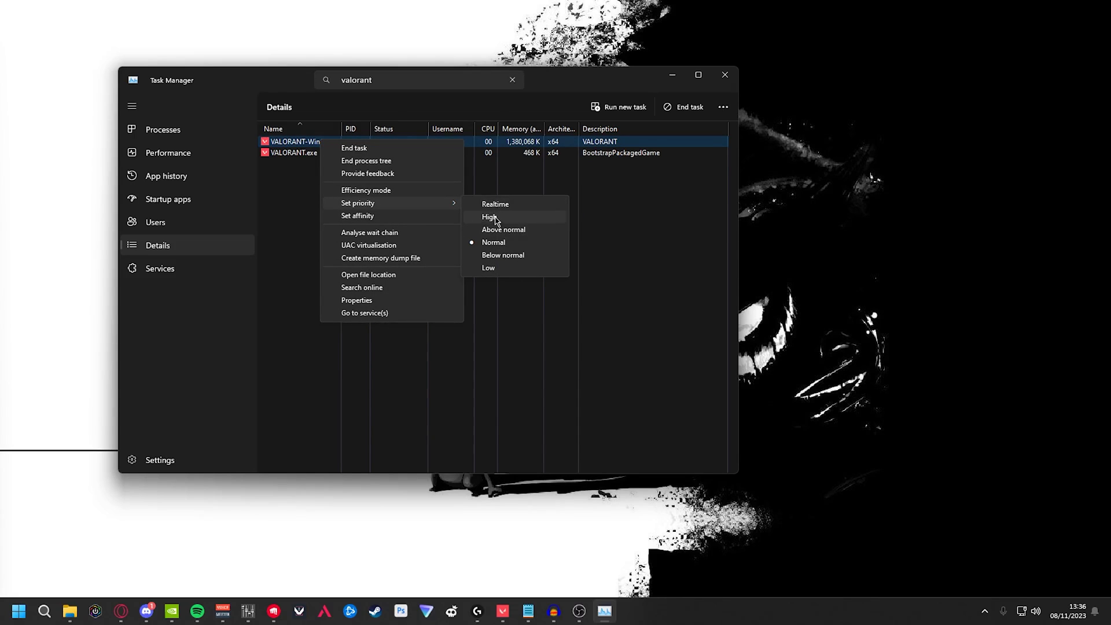
pyautogui.click(495, 219)
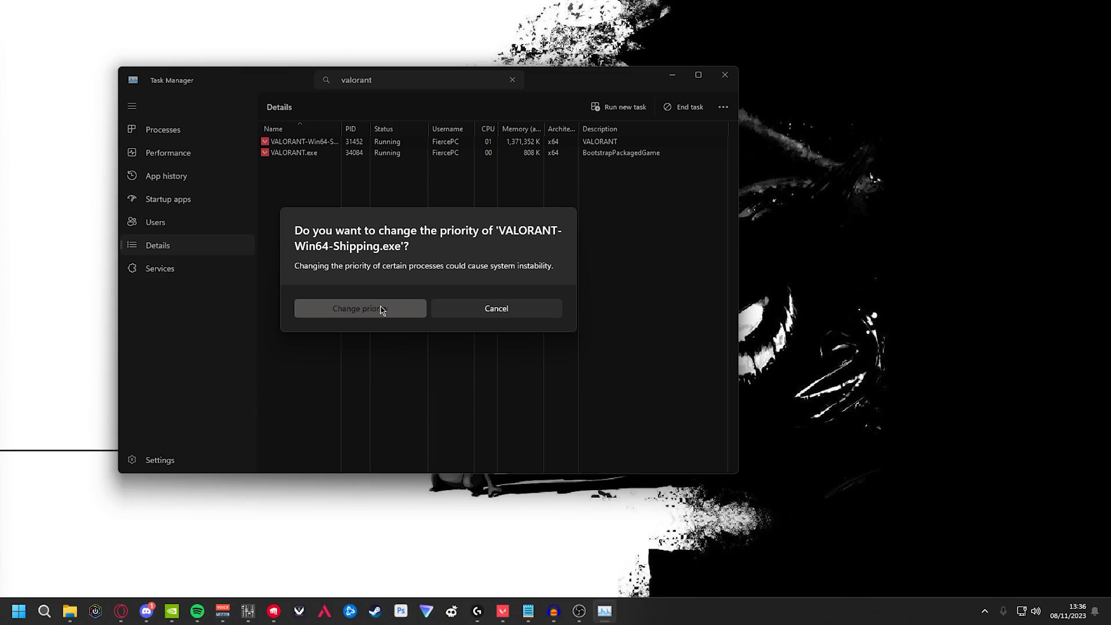
pyautogui.click(385, 312)
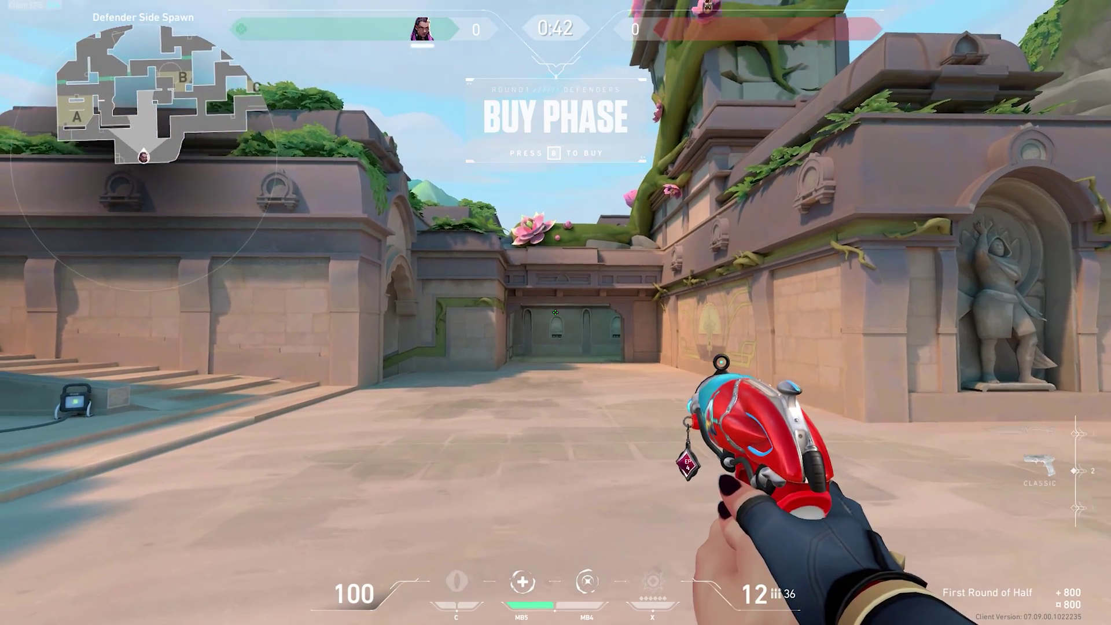
# Step: Switch to Valorant, open the match's cheat settings and set Pause Match Timer to On
pyautogui.press('b')
pyautogui.press('b')
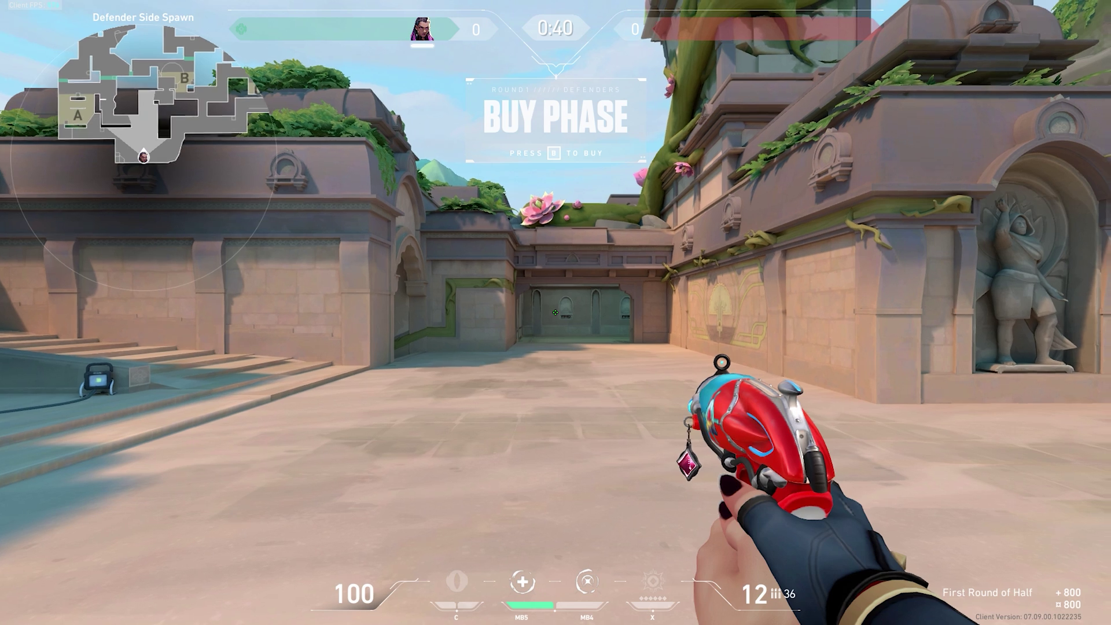
pyautogui.press('Escape')
pyautogui.click(755, 18)
pyautogui.press('Escape')
pyautogui.press('Escape')
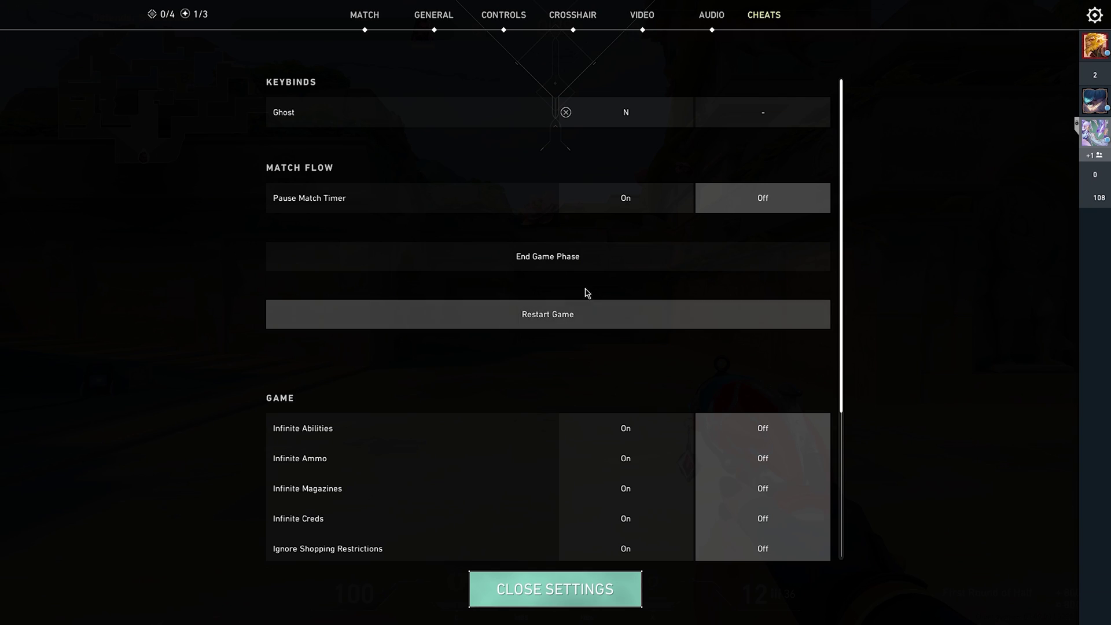
pyautogui.click(625, 196)
# Step: Turn on Infinite Abilities, Ammo, Magazines and Creds, Ignore Shopping Restrictions, Invulnerability and Auto-Respawn, and return to the match
pyautogui.scroll(-3, 620, 377)
pyautogui.click(626, 255)
pyautogui.click(621, 285)
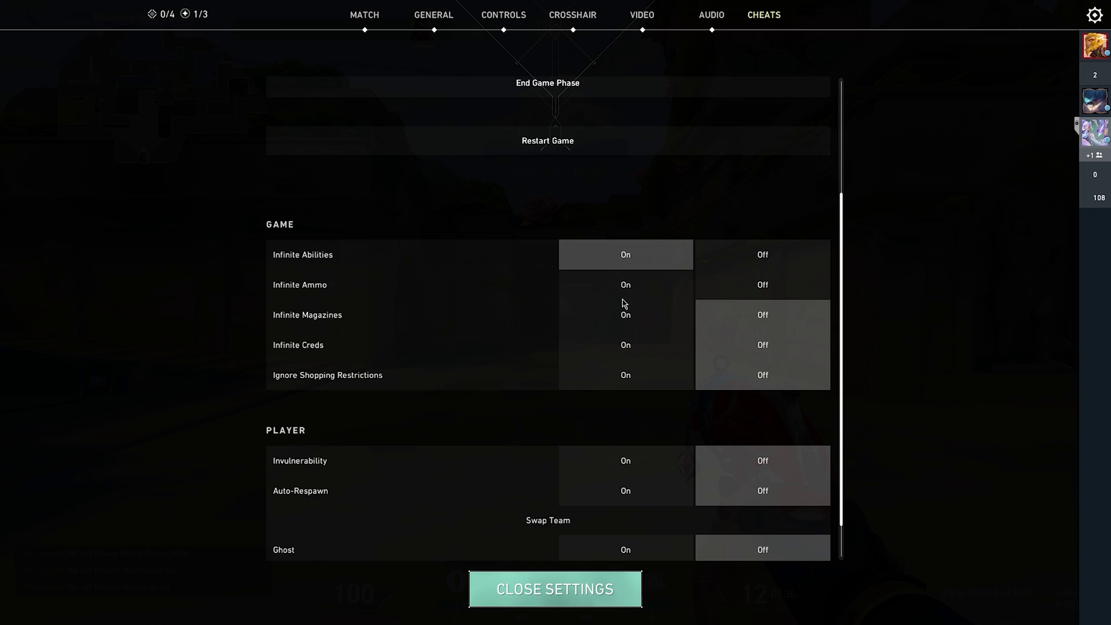
pyautogui.click(622, 315)
pyautogui.click(623, 346)
pyautogui.click(622, 375)
pyautogui.click(604, 460)
pyautogui.click(607, 498)
pyautogui.press('Escape')
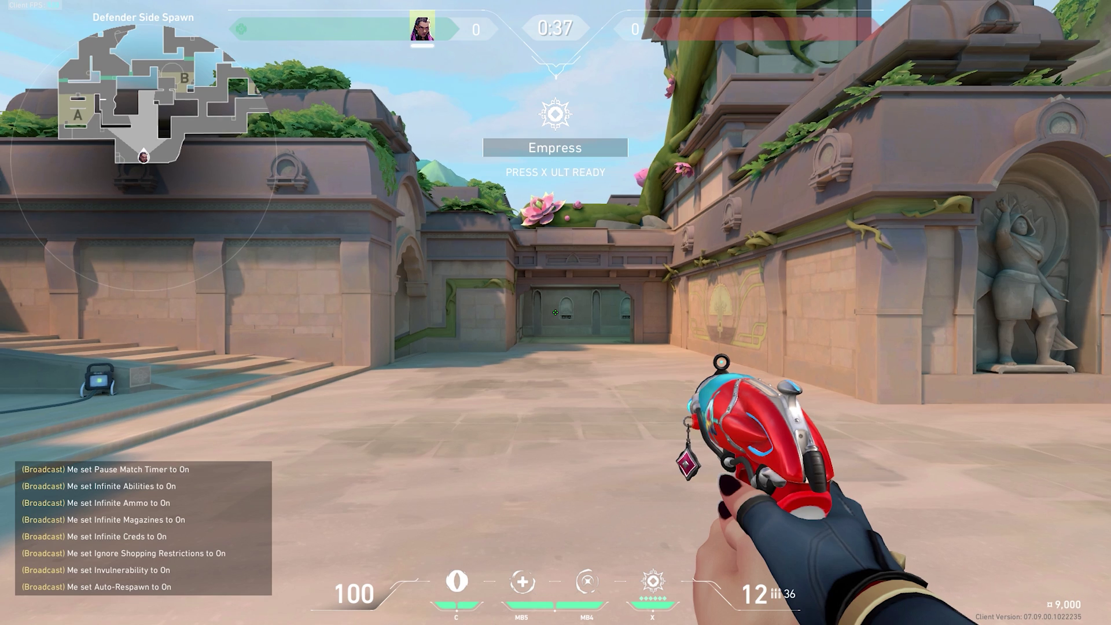
# Step: Buy a Vandal in the match's weapon shop
pyautogui.press('b')
pyautogui.click(554, 377)
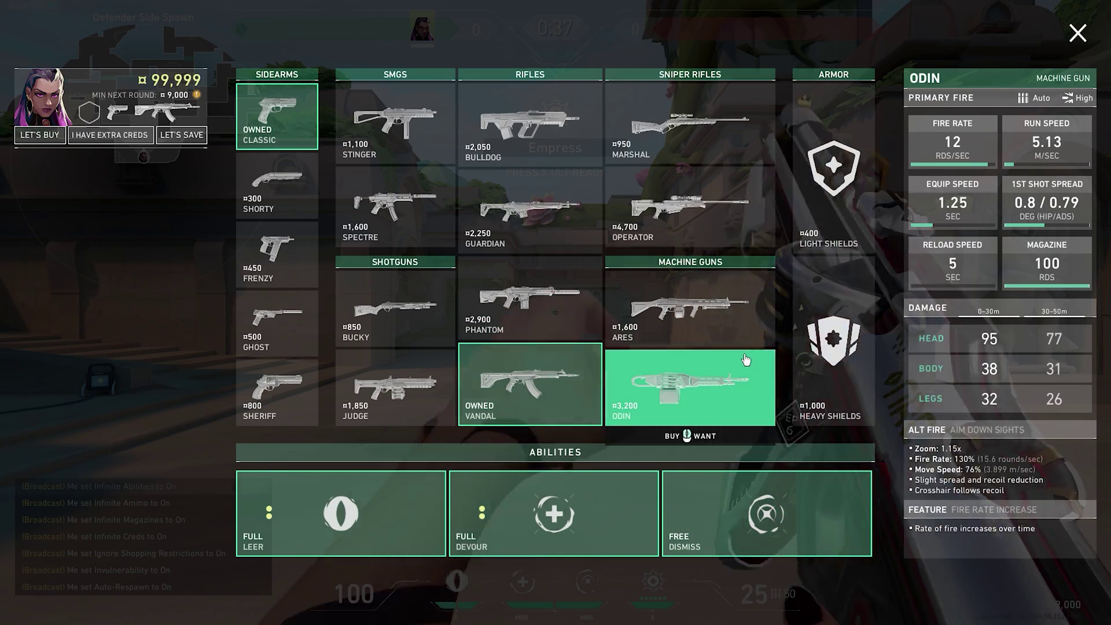
pyautogui.press('b')
# Step: End the current game phase from the match's cheat settings
pyautogui.press('Escape')
pyautogui.scroll(3, 608, 312)
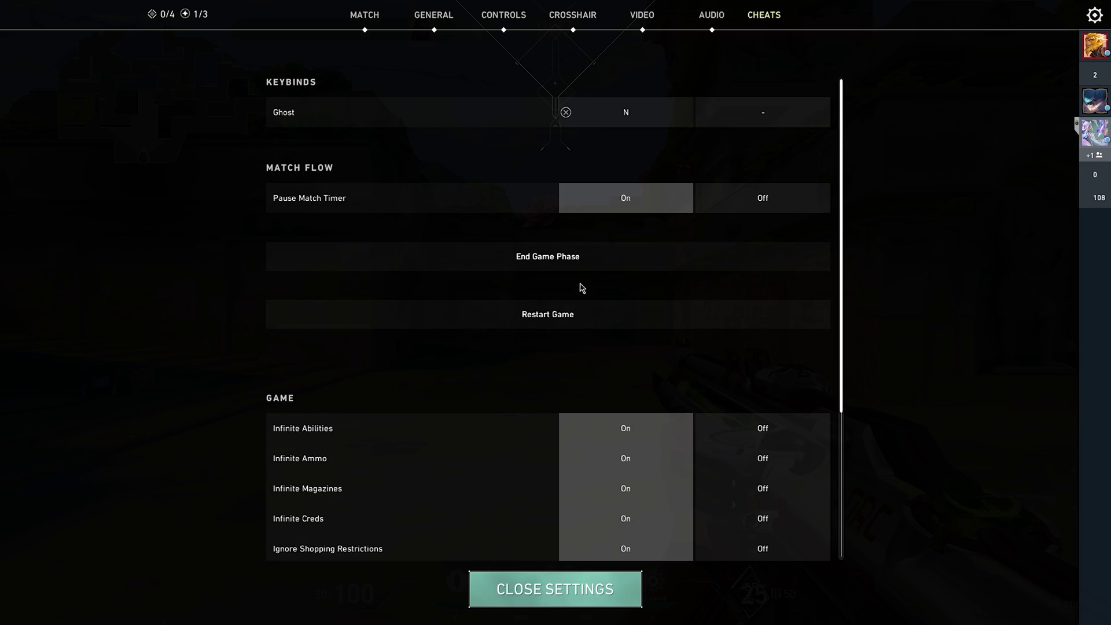
pyautogui.click(574, 255)
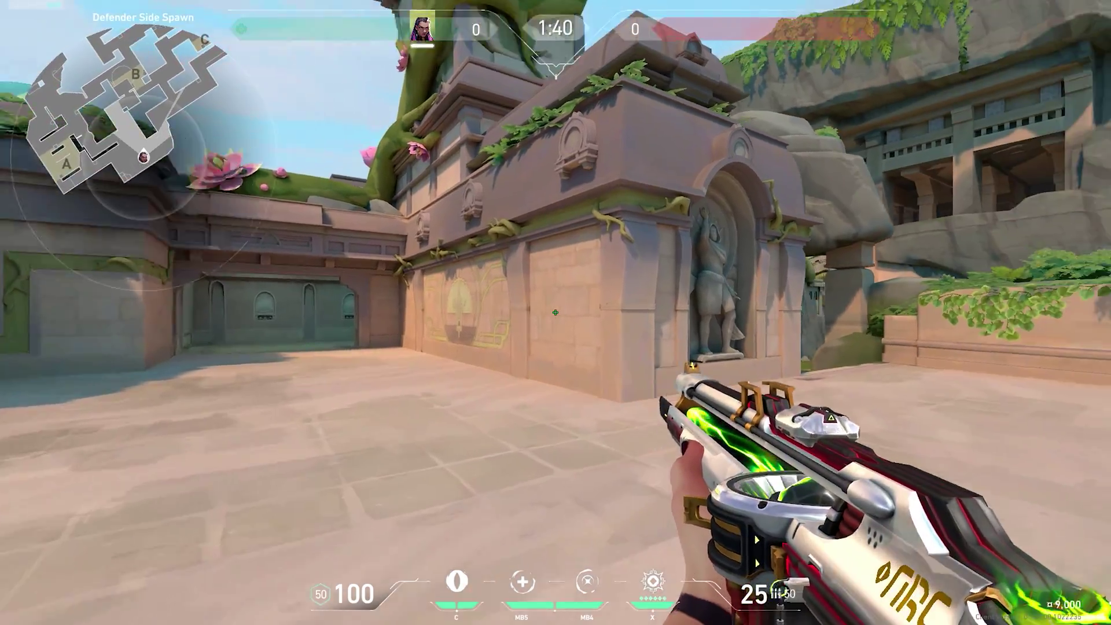
pyautogui.press('w')
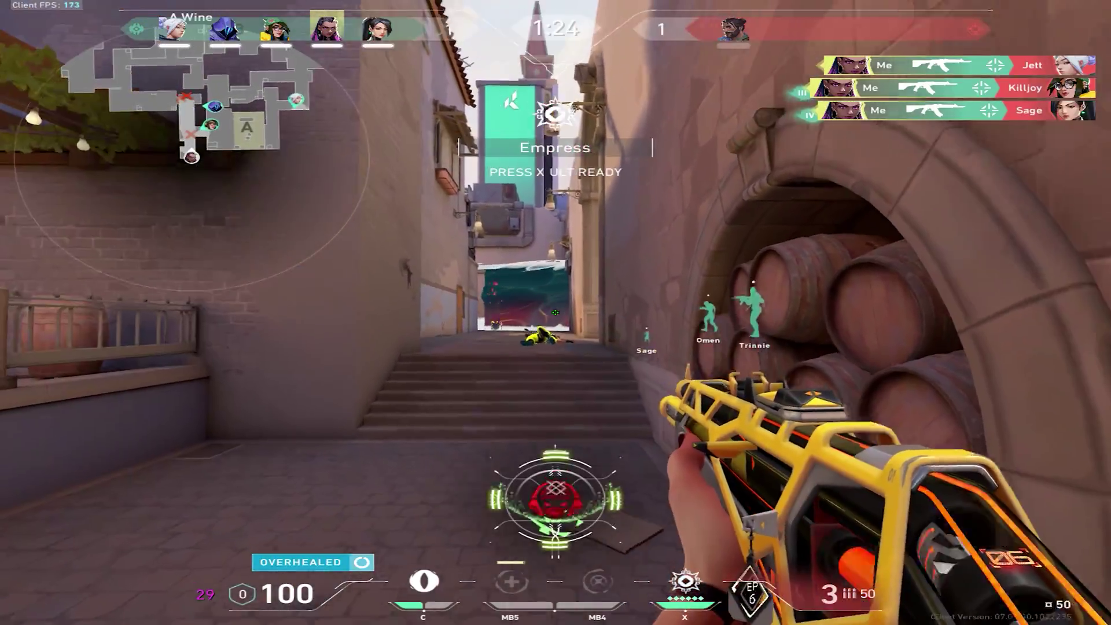
pyautogui.press('r')
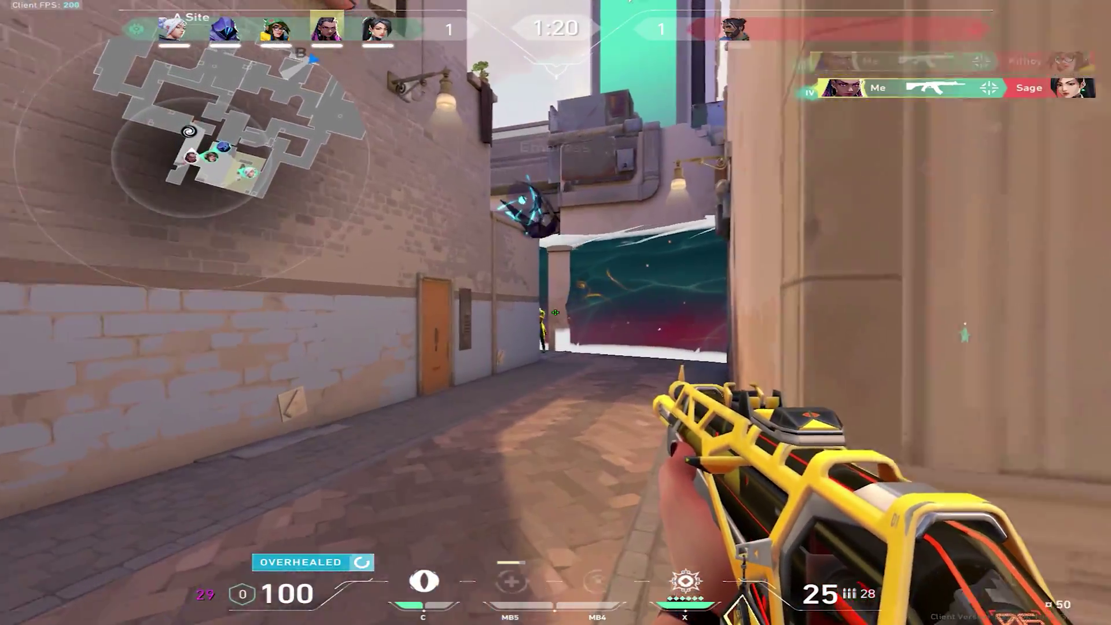
pyautogui.click(556, 312)
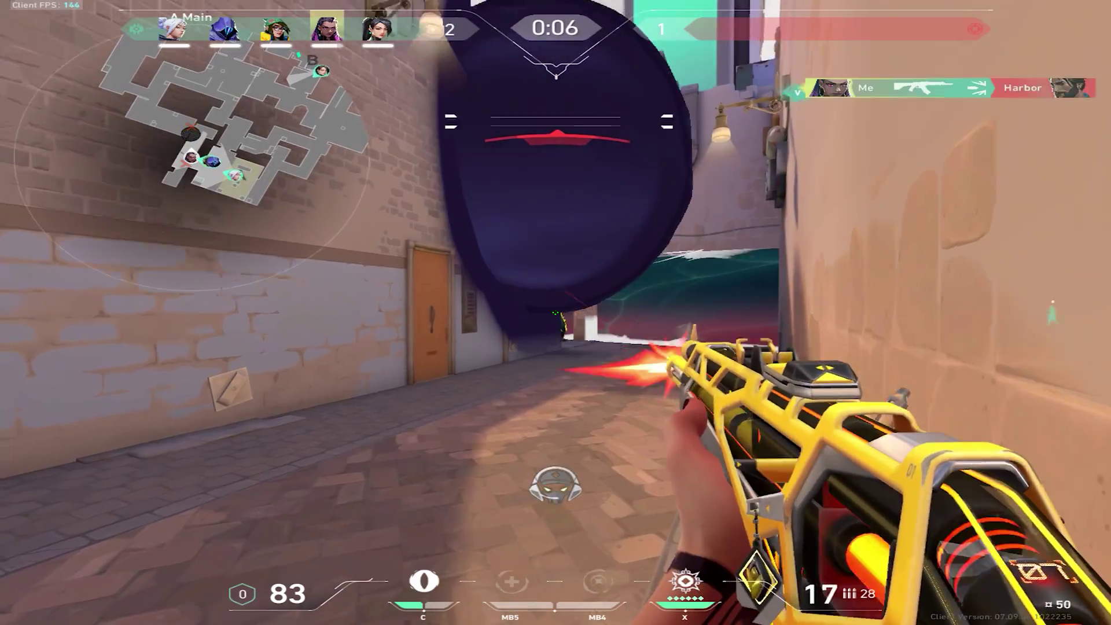
pyautogui.press('3')
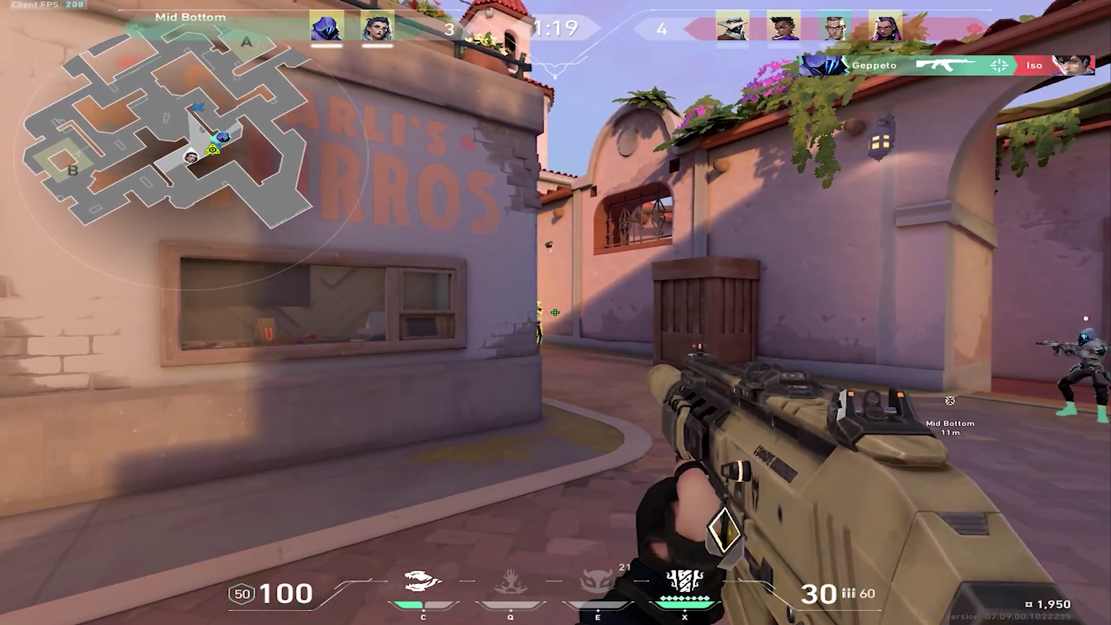
pyautogui.click(556, 312)
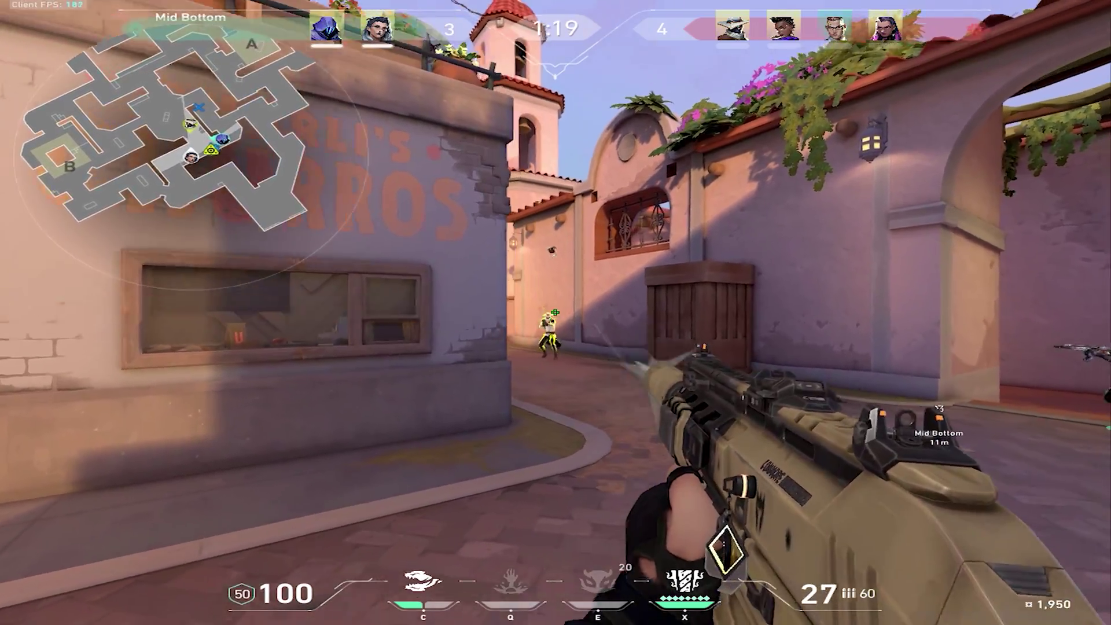
pyautogui.click(556, 312)
pyautogui.click(555, 313)
pyautogui.click(556, 312)
pyautogui.click(556, 312)
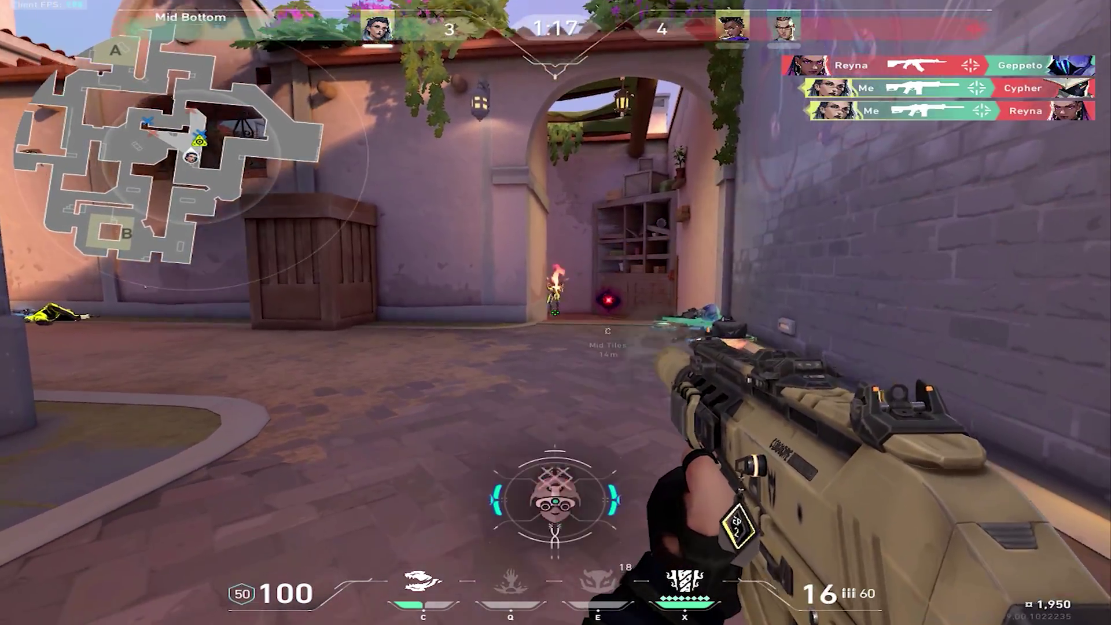
pyautogui.click(556, 313)
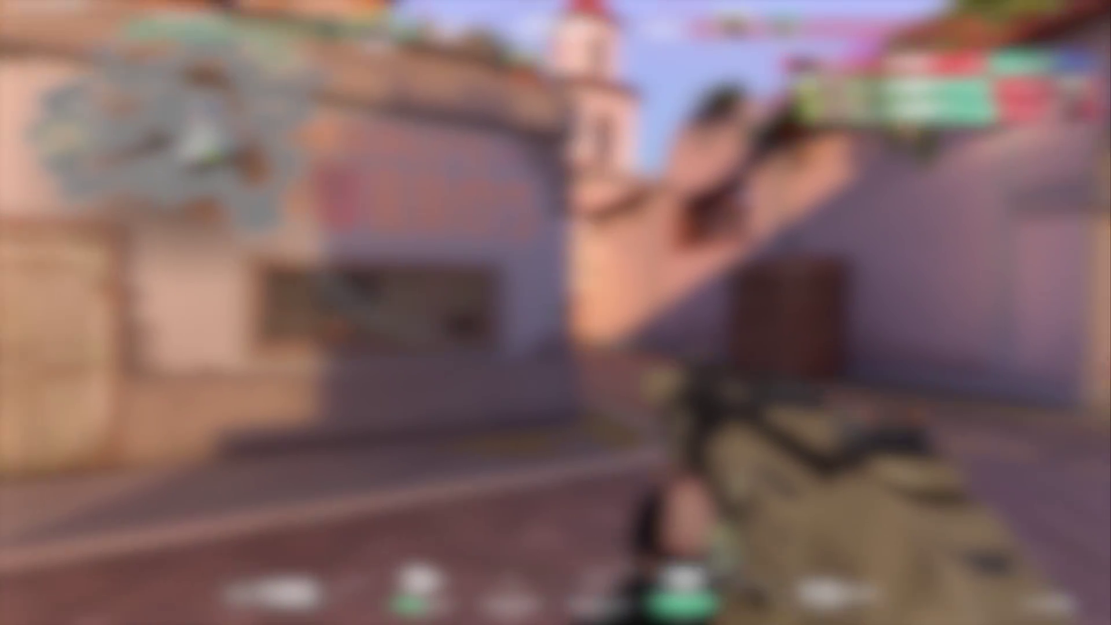